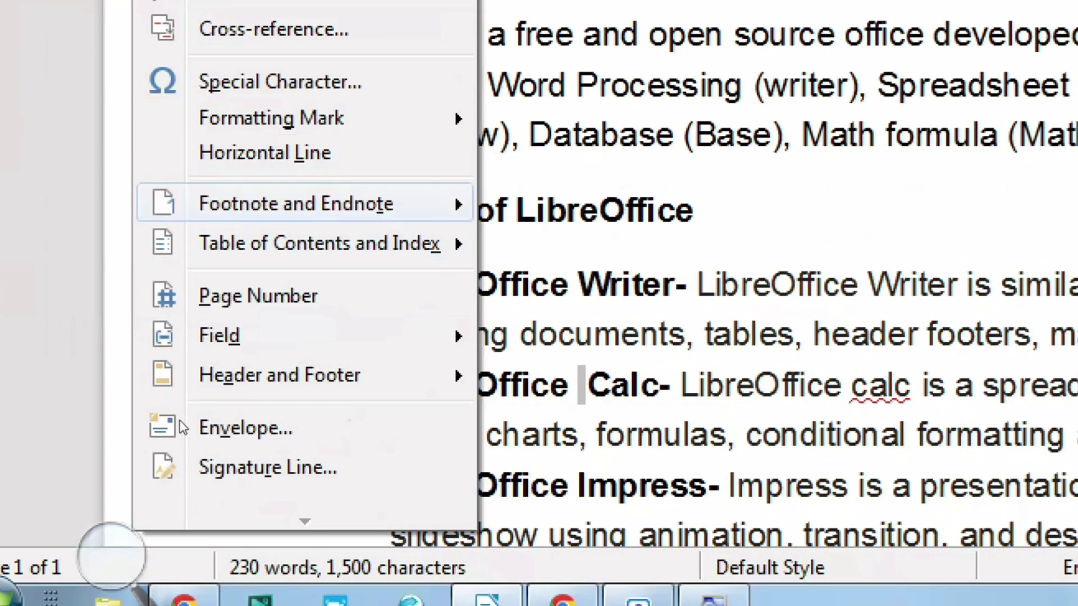
# Look through the whole document, from the "What is LibreOffice?" heading down to the end of the page
pyautogui.moveTo(371, 203)
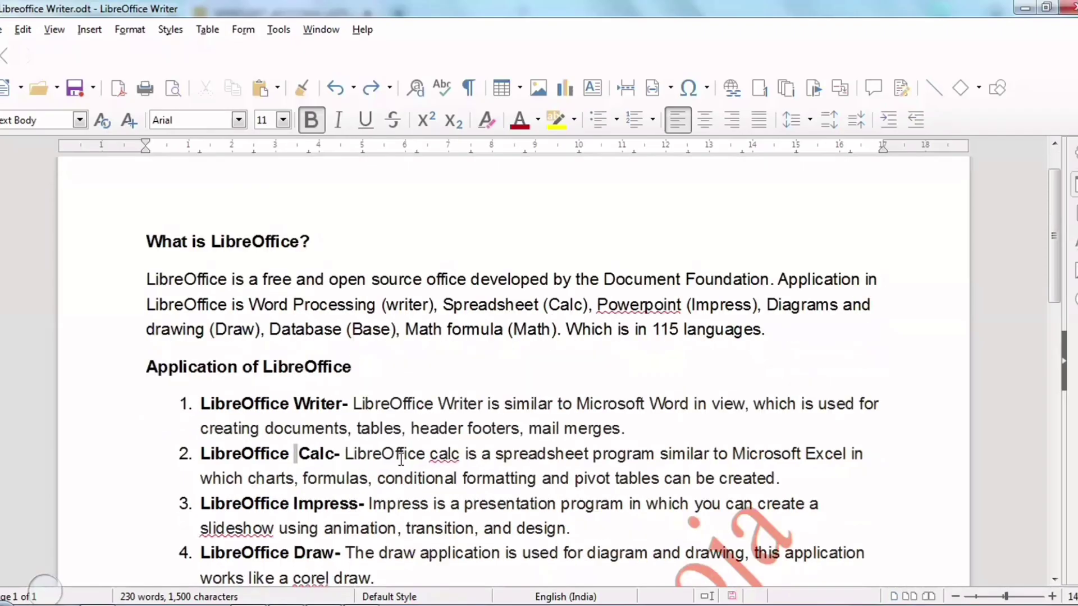
pyautogui.scroll(-2, 399, 459)
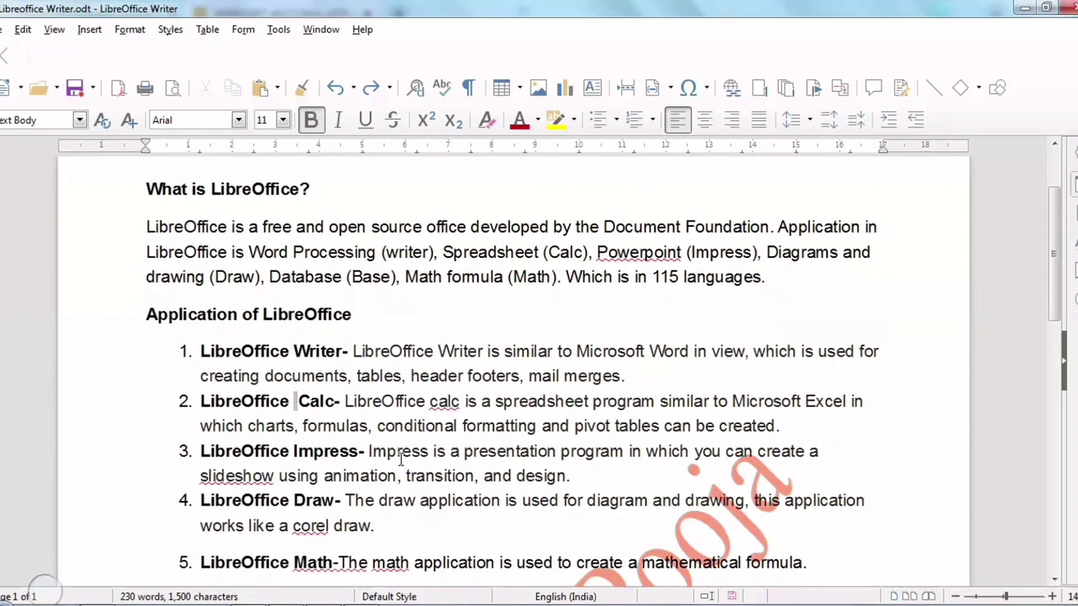
pyautogui.scroll(4, 401, 459)
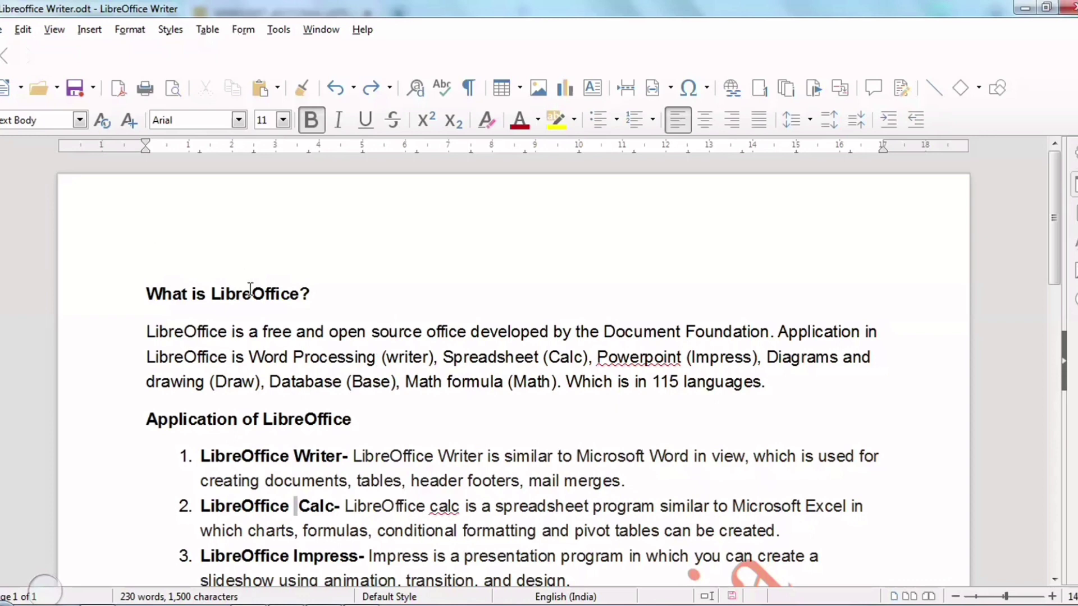
pyautogui.scroll(-3, 256, 316)
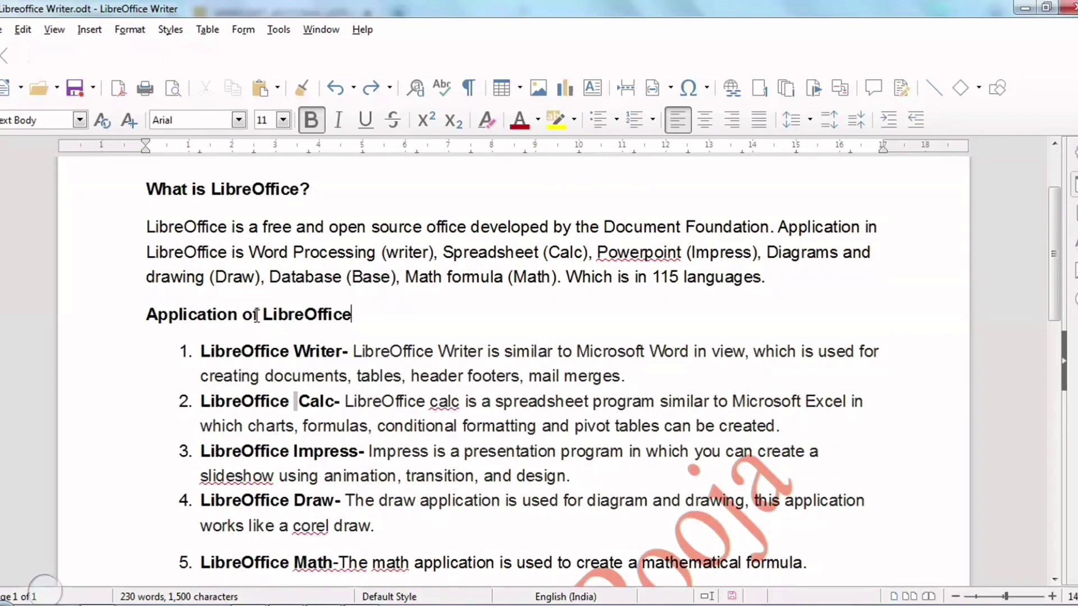
pyautogui.scroll(1, 256, 316)
pyautogui.scroll(-14, 335, 408)
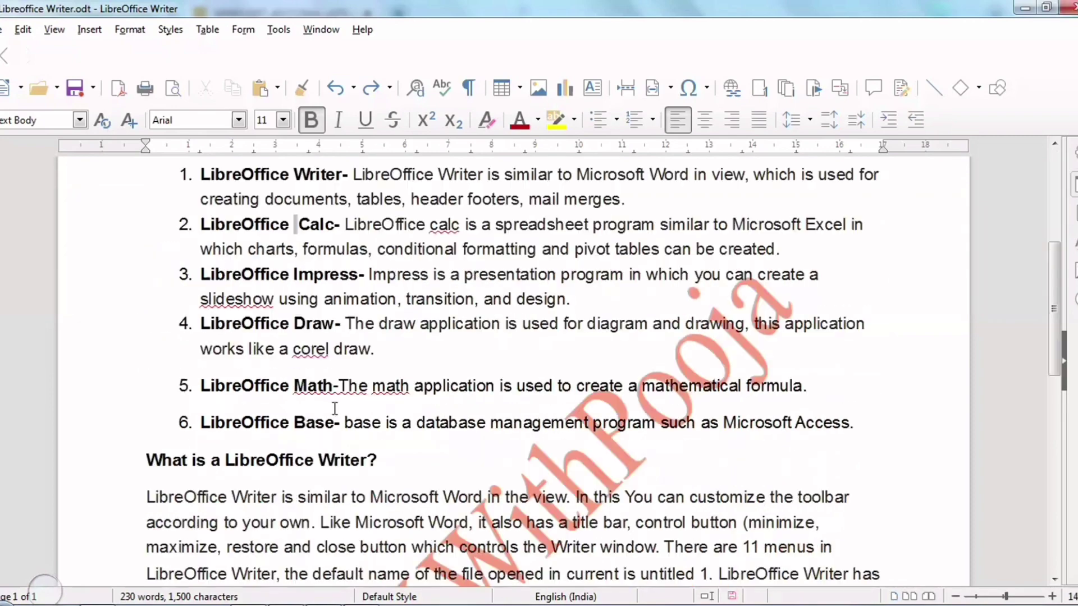
pyautogui.scroll(-10, 335, 408)
pyautogui.scroll(17, 330, 409)
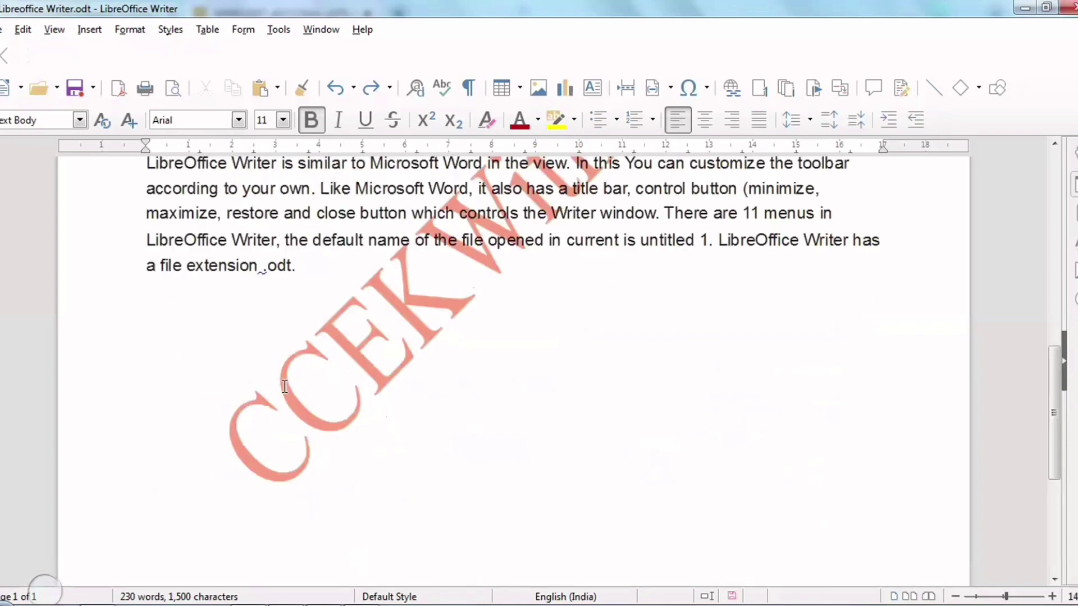
pyautogui.scroll(5, 285, 387)
pyautogui.scroll(-1, 296, 389)
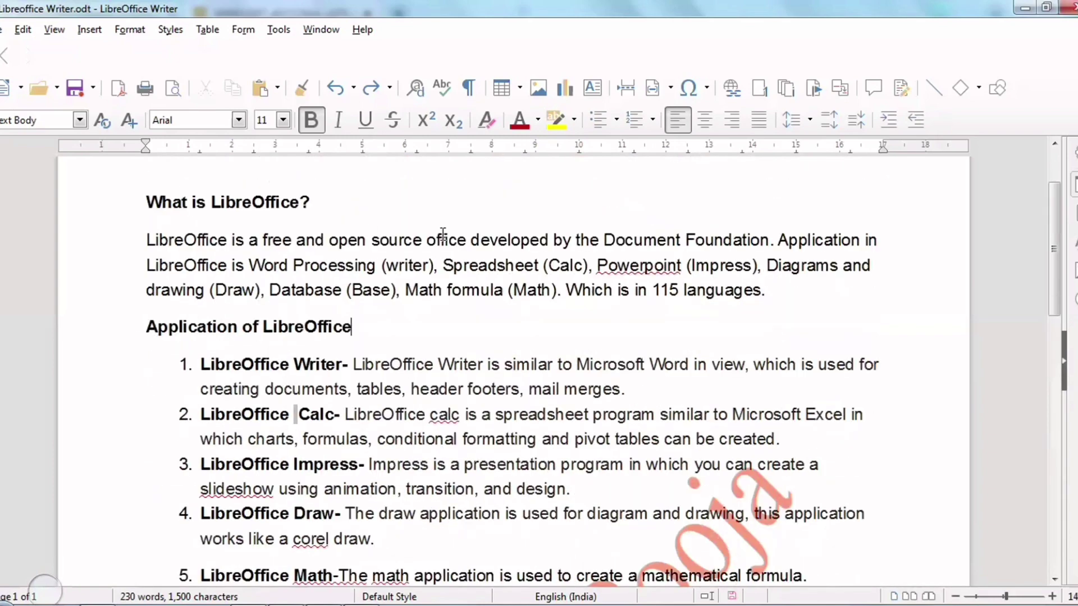
pyautogui.scroll(-5, 368, 375)
pyautogui.scroll(-8, 368, 373)
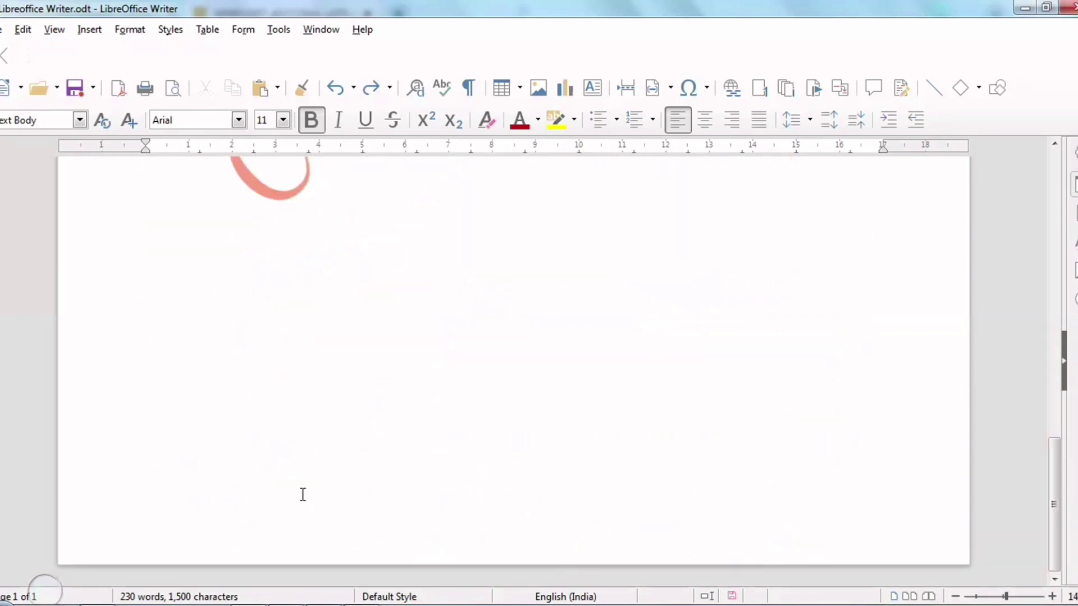
pyautogui.scroll(15, 302, 495)
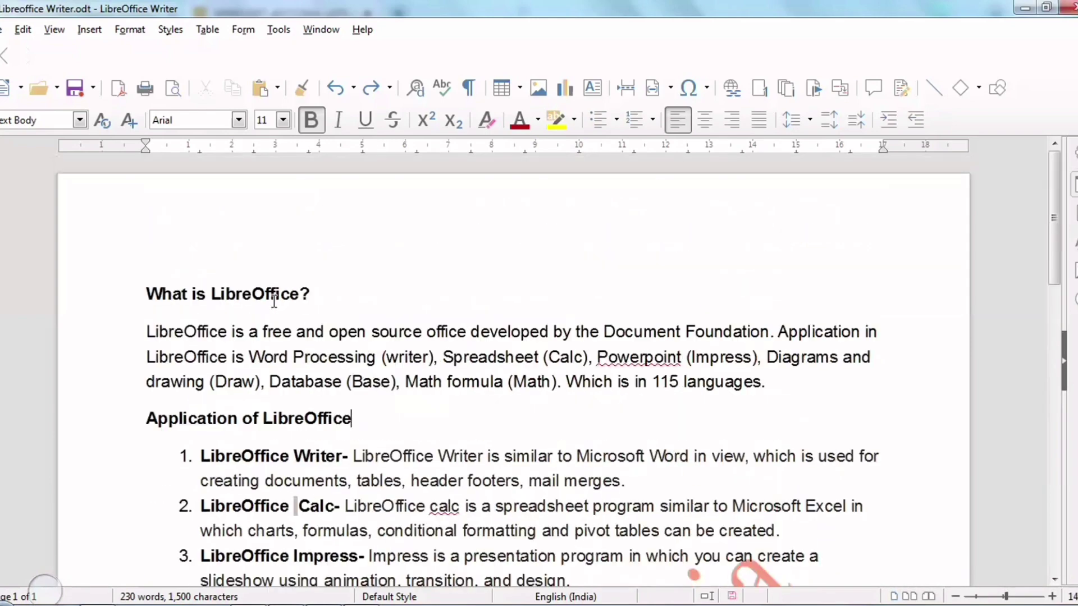
# Insert a footnote on the word "LibreOffice" in the heading "What is LibreOffice?"
pyautogui.scroll(-2, 310, 539)
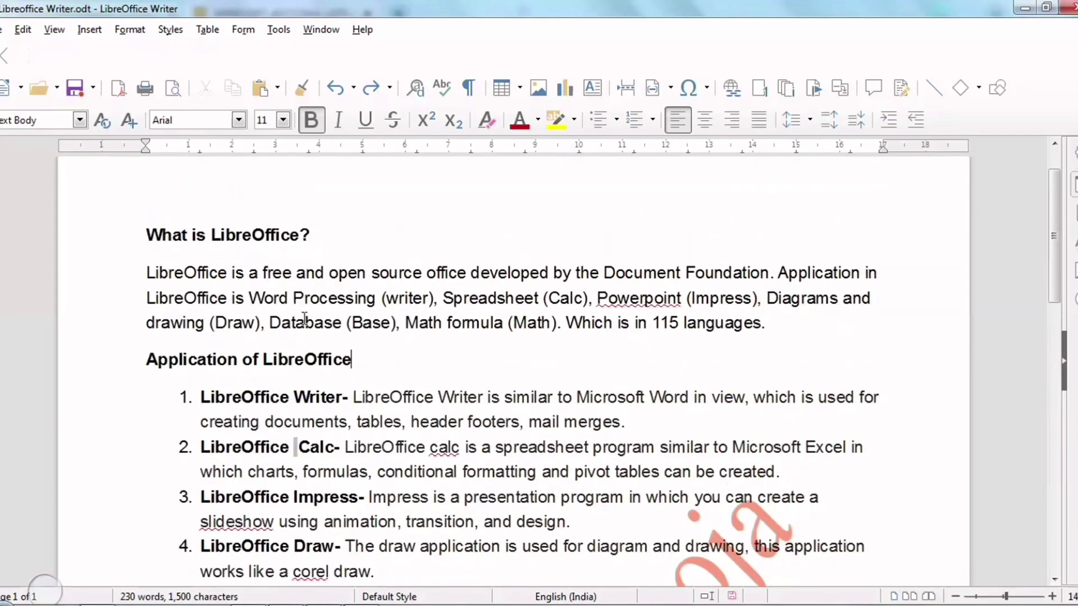
pyautogui.moveTo(299, 234); pyautogui.dragTo(215, 234)
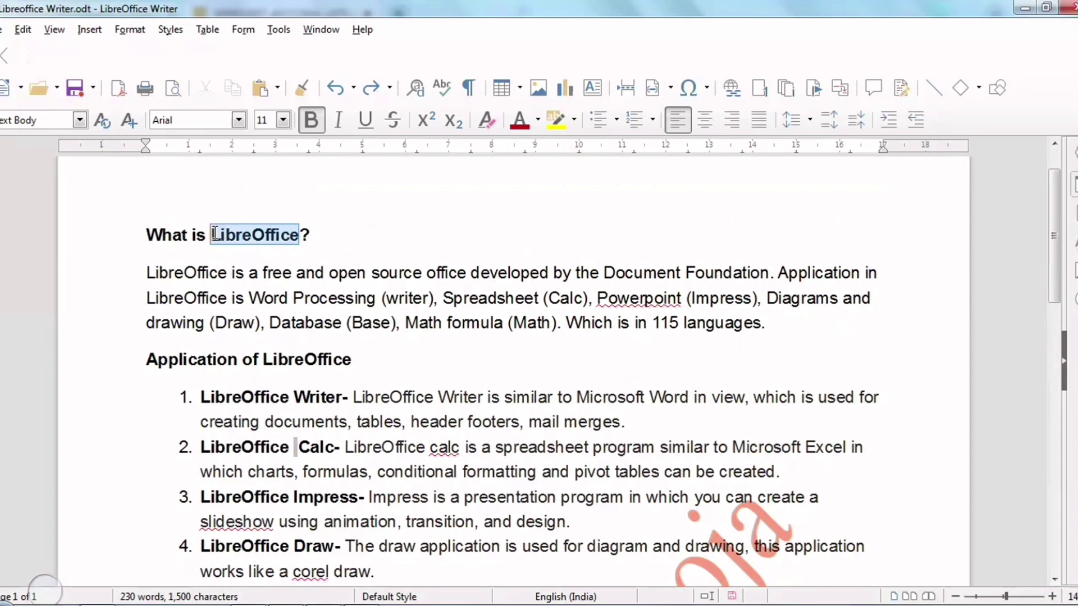
pyautogui.click(91, 33)
pyautogui.moveTo(160, 484)
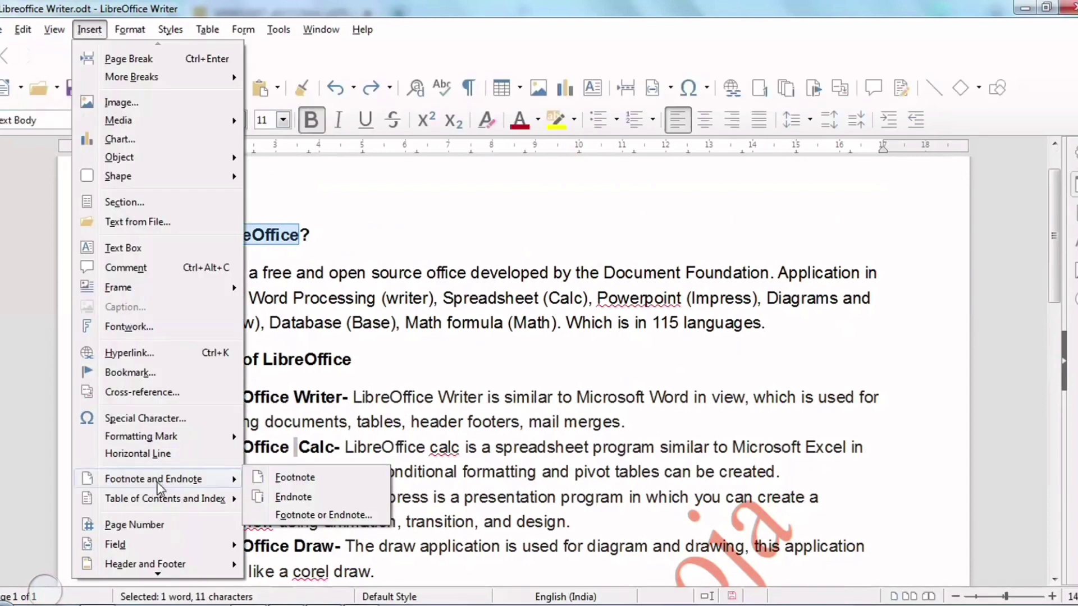
pyautogui.click(283, 478)
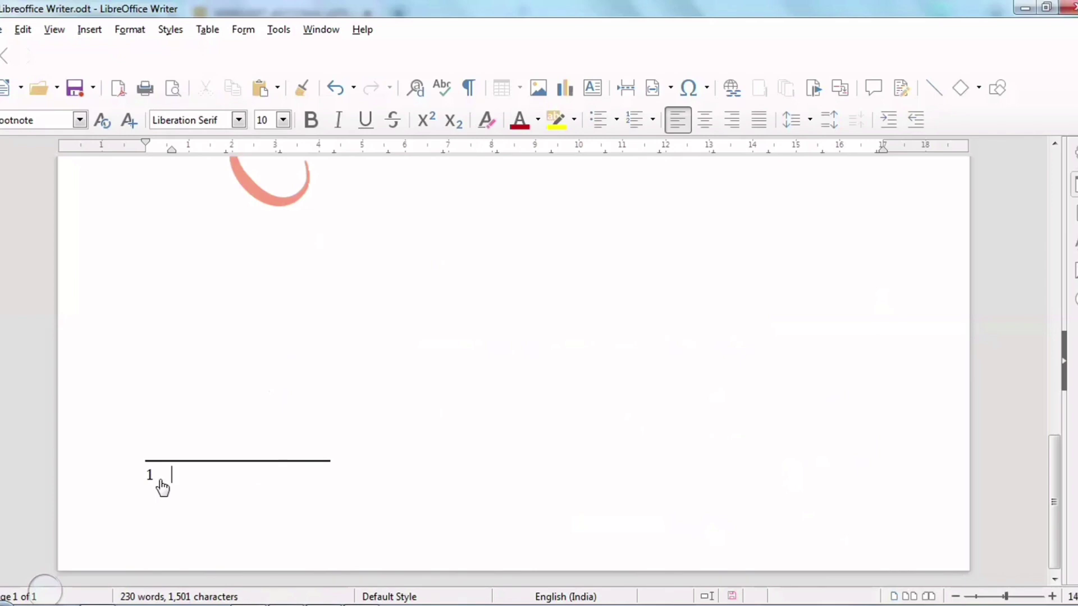
# Enter "LIBREOFFICE IS A OPEN SOURCE PROGRAM." as the text of footnote 1 and return to the document body
pyautogui.scroll(15, 224, 486)
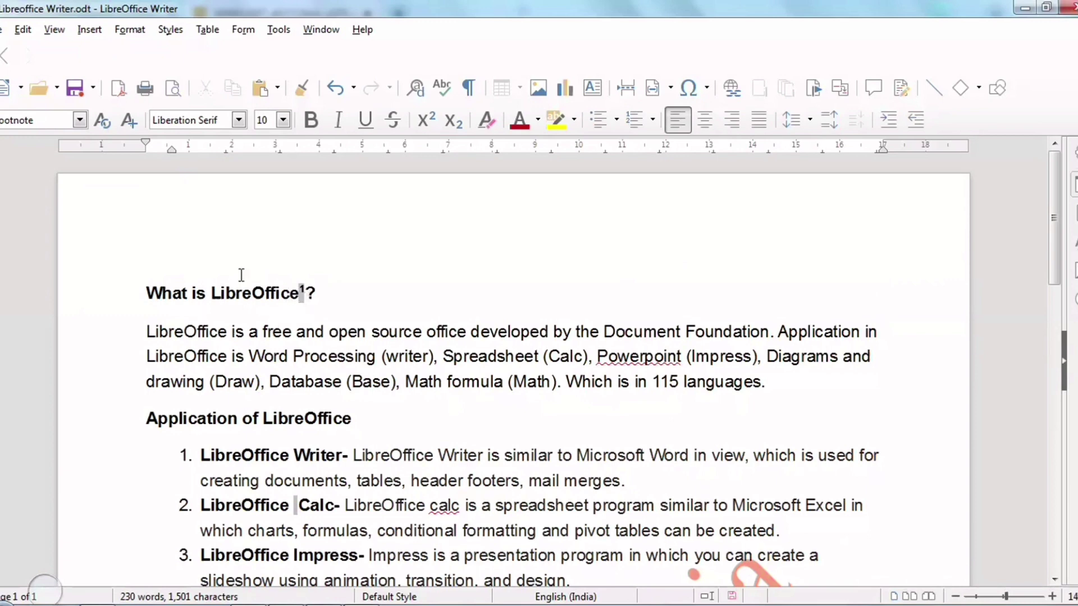
pyautogui.scroll(-10, 252, 348)
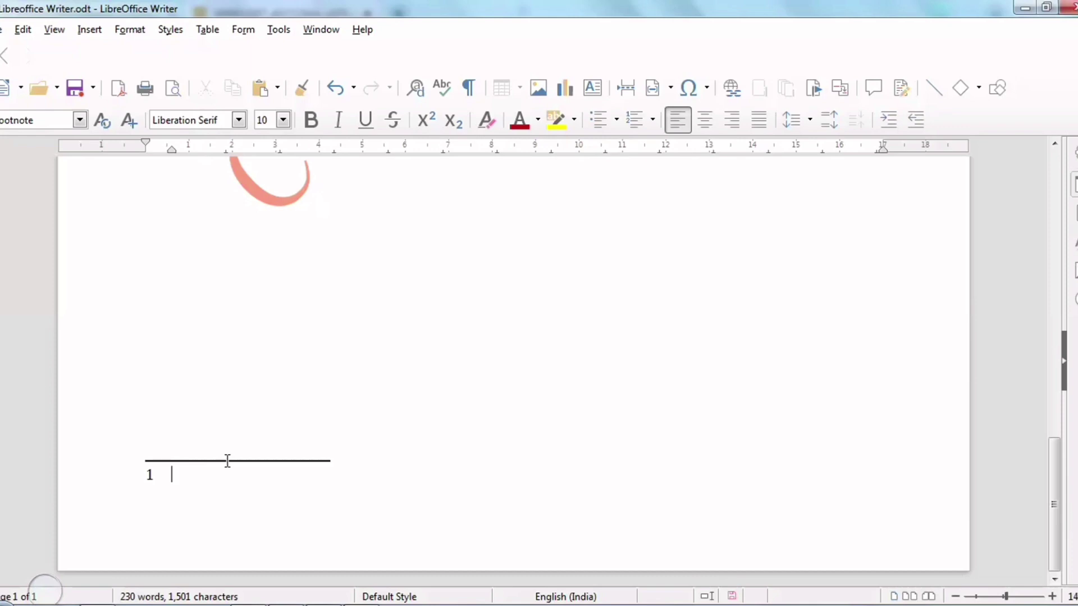
pyautogui.scroll(15, 227, 461)
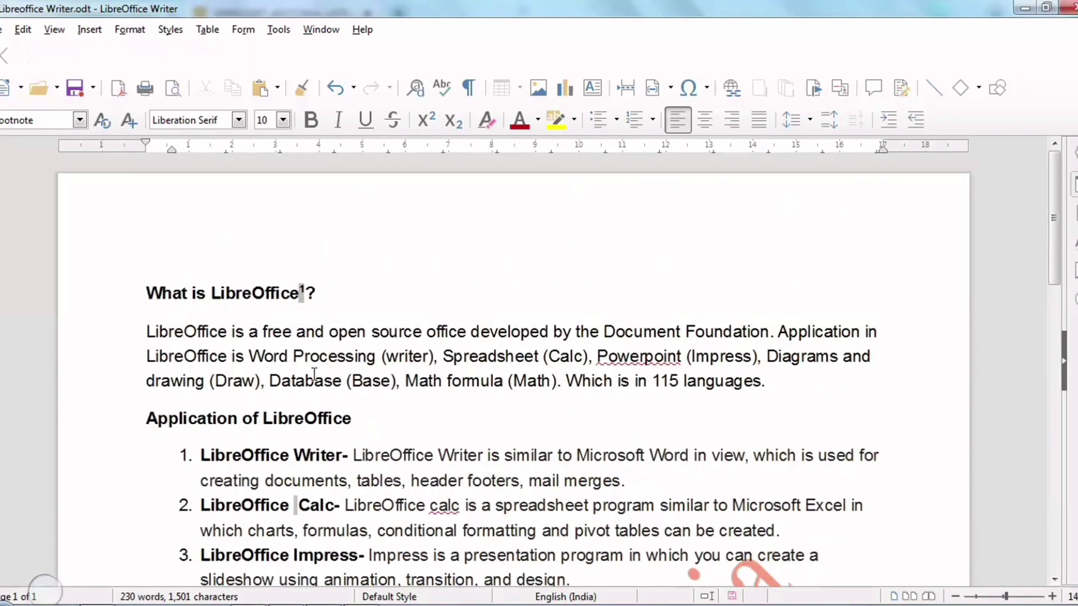
pyautogui.scroll(-15, 314, 381)
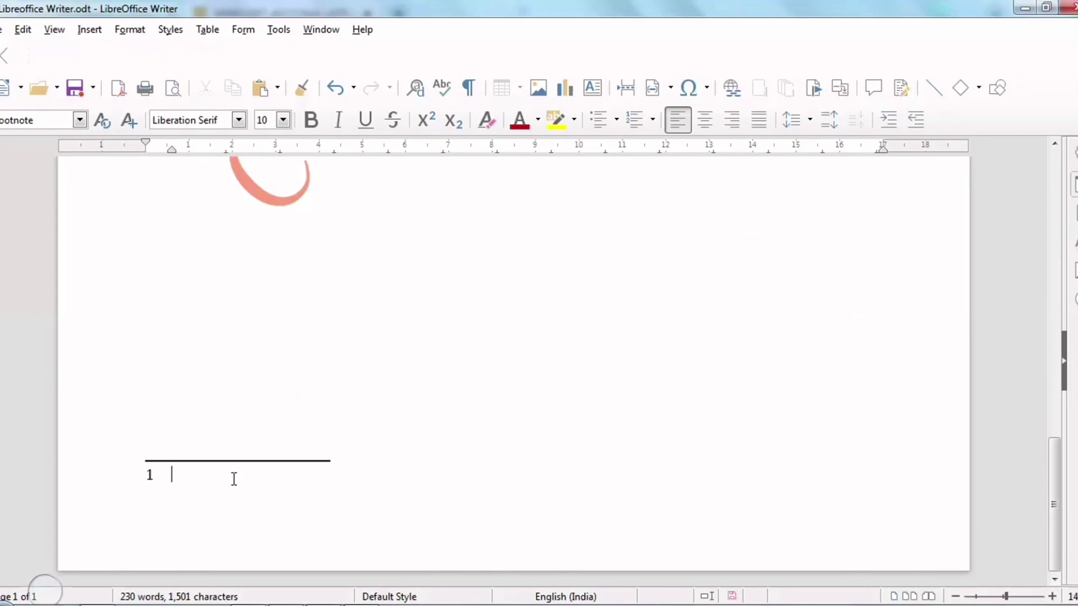
pyautogui.write('1')
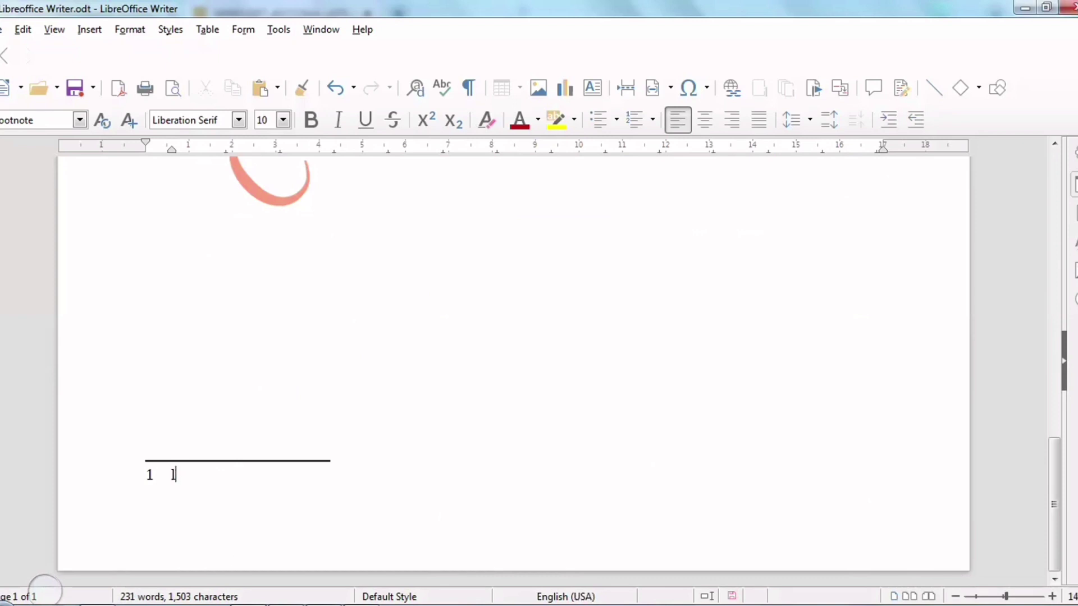
pyautogui.press('BackSpace')
pyautogui.write('LIBREOF')
pyautogui.press('BackSpace')
pyautogui.write('FFI')
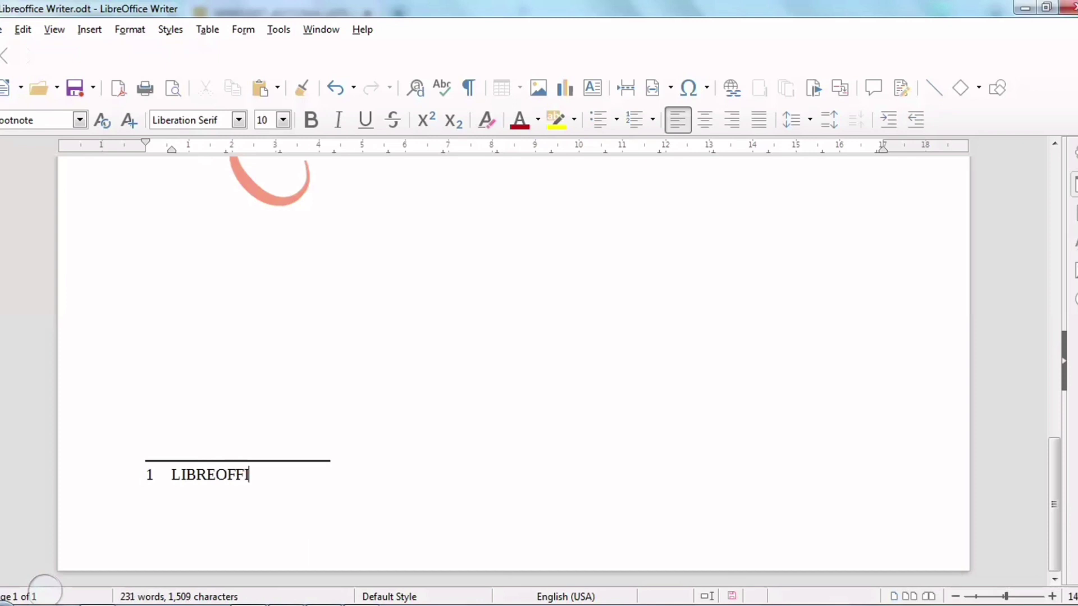
pyautogui.write('CE IS ')
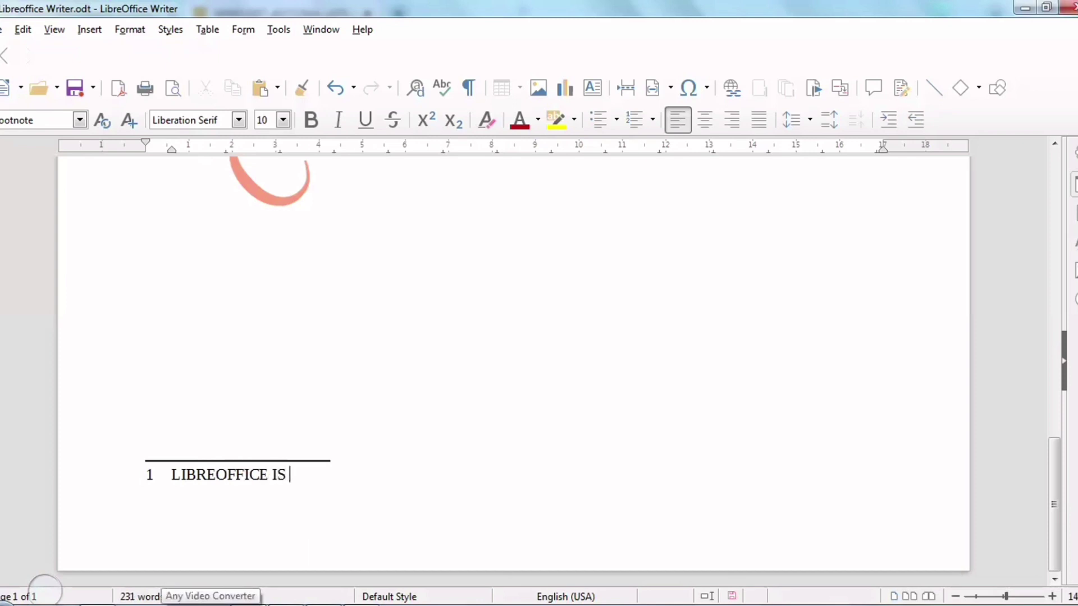
pyautogui.write('A OPEN SOUR')
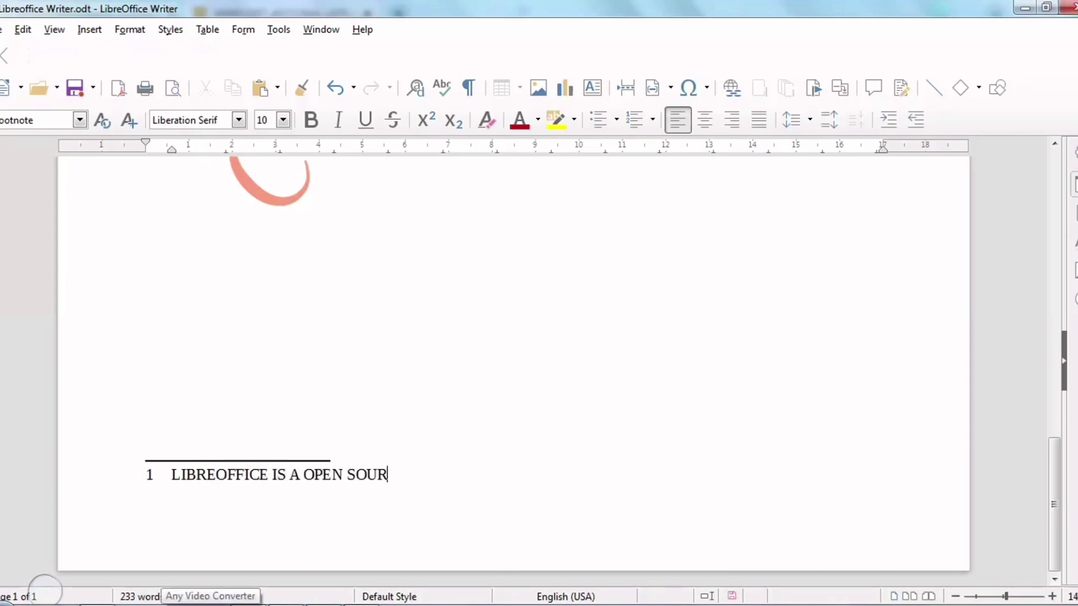
pyautogui.write('CE PROGRAM.')
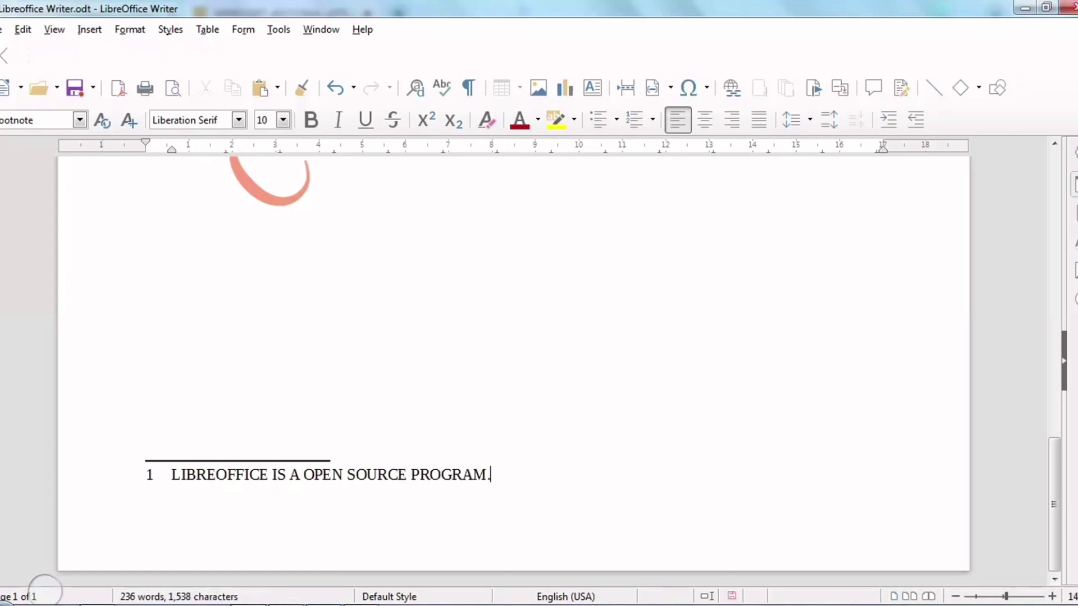
pyautogui.click(691, 440)
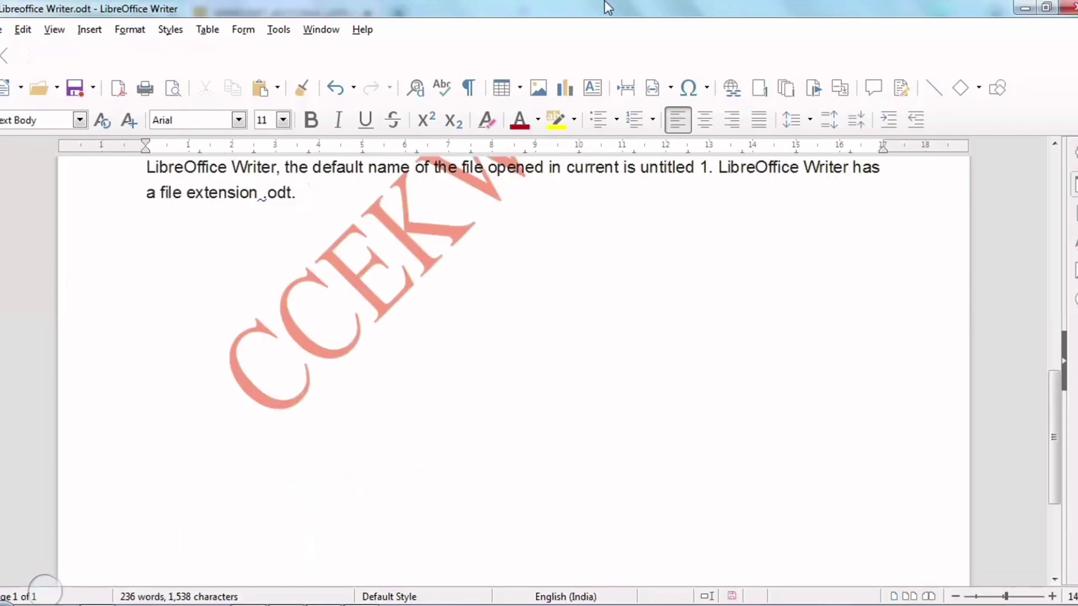
# Insert a footnote on the word "Writer" in the first numbered item, "LibreOffice Writer-"
pyautogui.scroll(10, 202, 305)
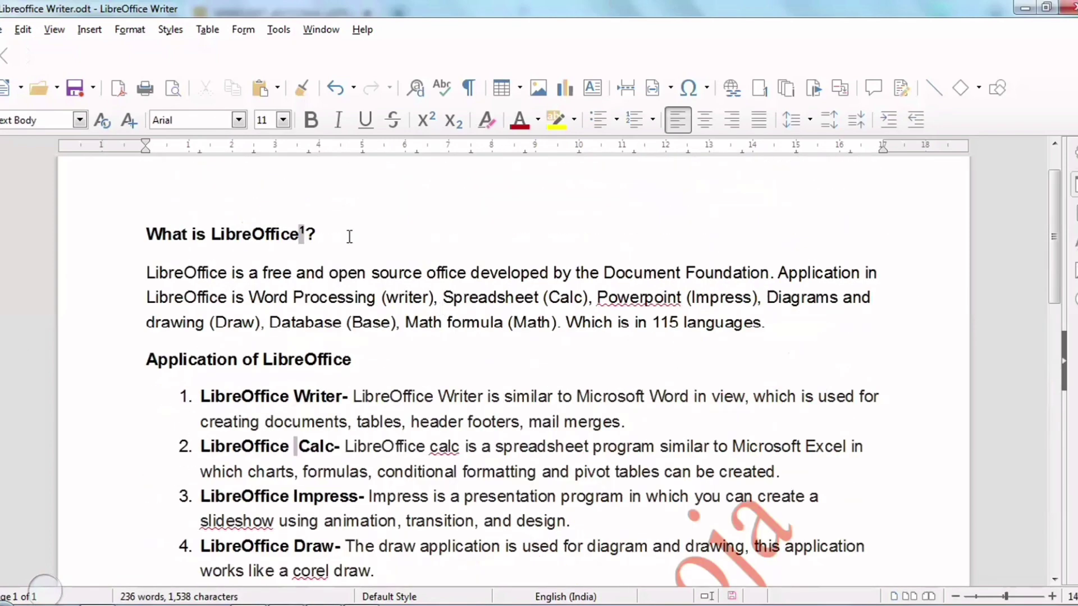
pyautogui.scroll(-12, 324, 413)
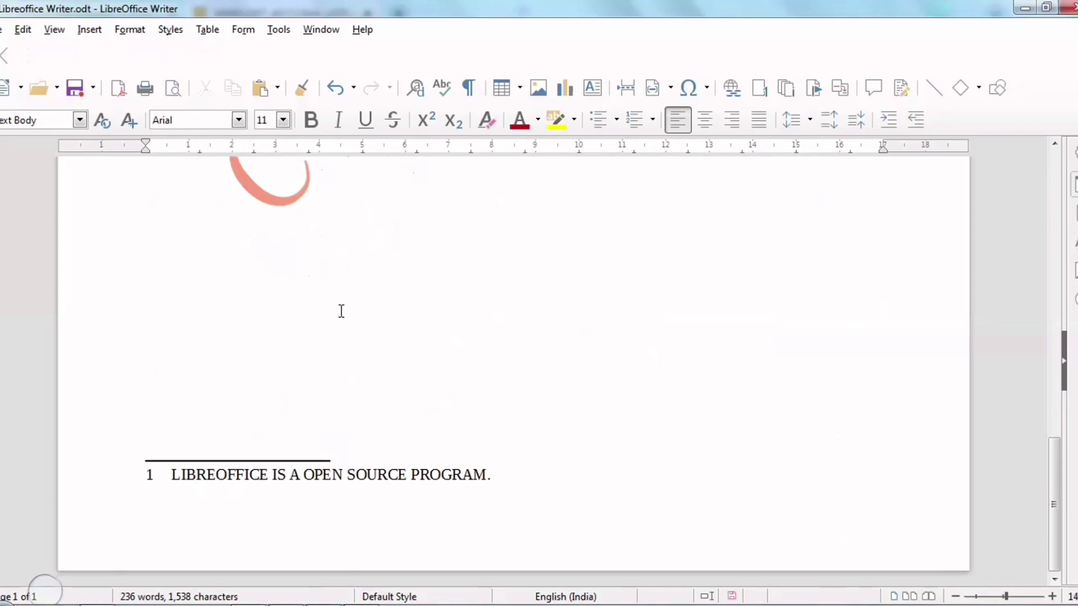
pyautogui.scroll(15, 388, 373)
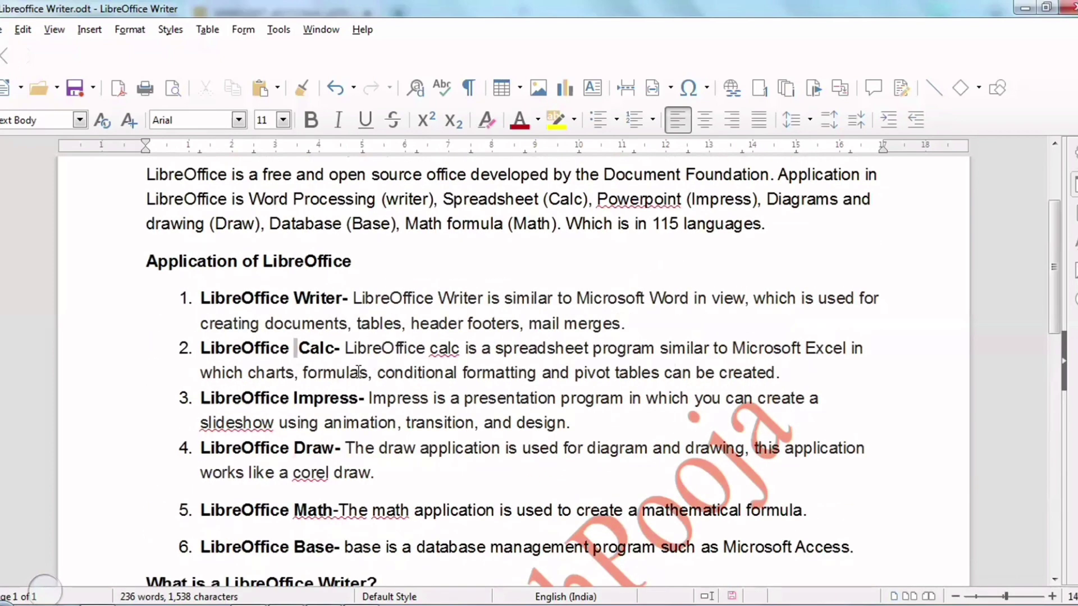
pyautogui.moveTo(342, 297); pyautogui.dragTo(292, 298)
pyautogui.click(96, 31)
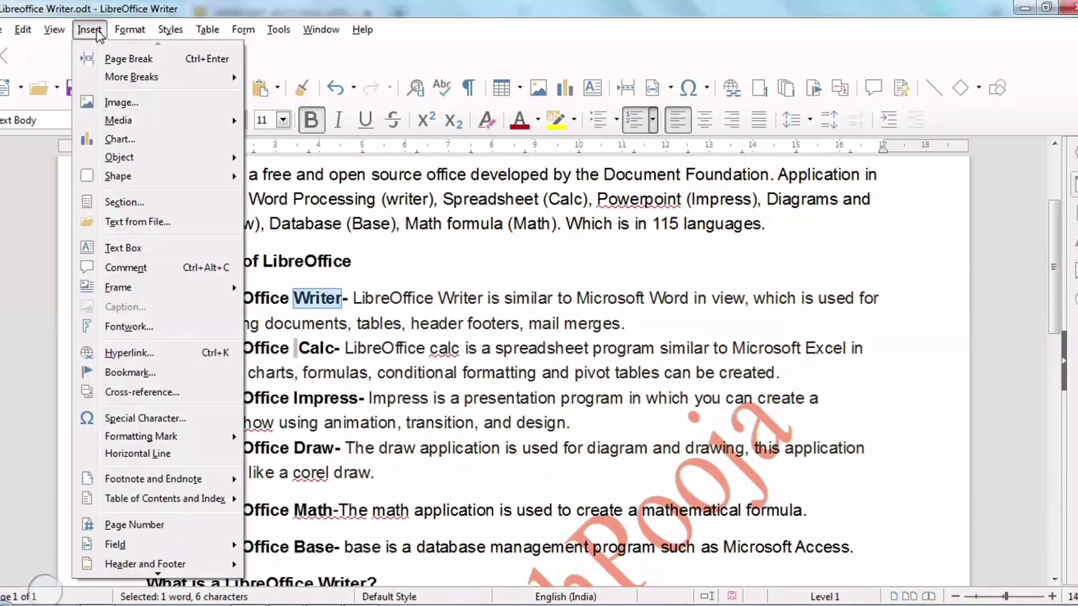
pyautogui.moveTo(171, 481)
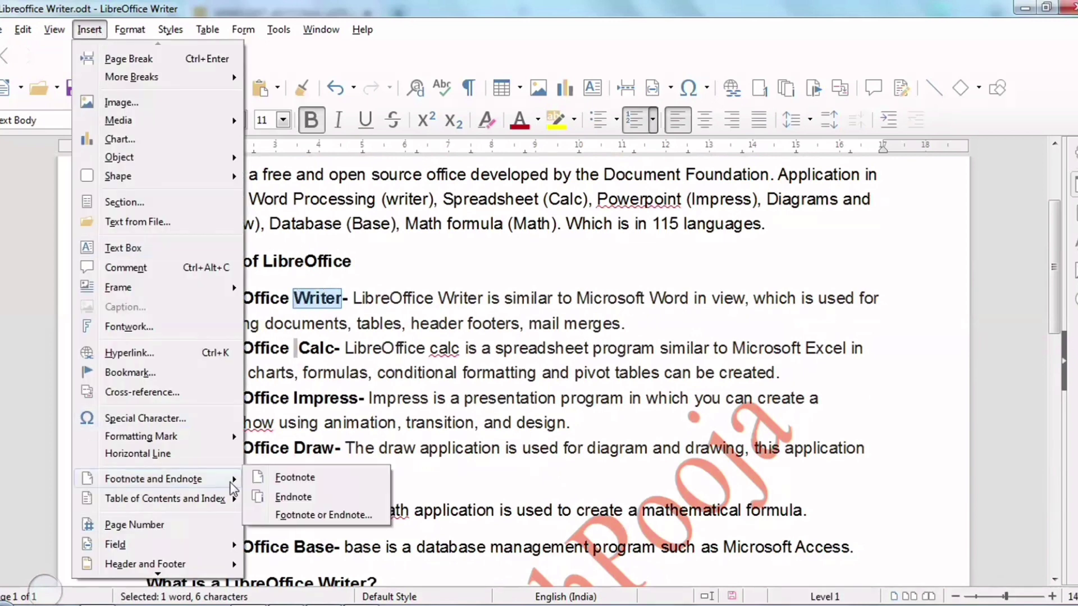
pyautogui.click(291, 477)
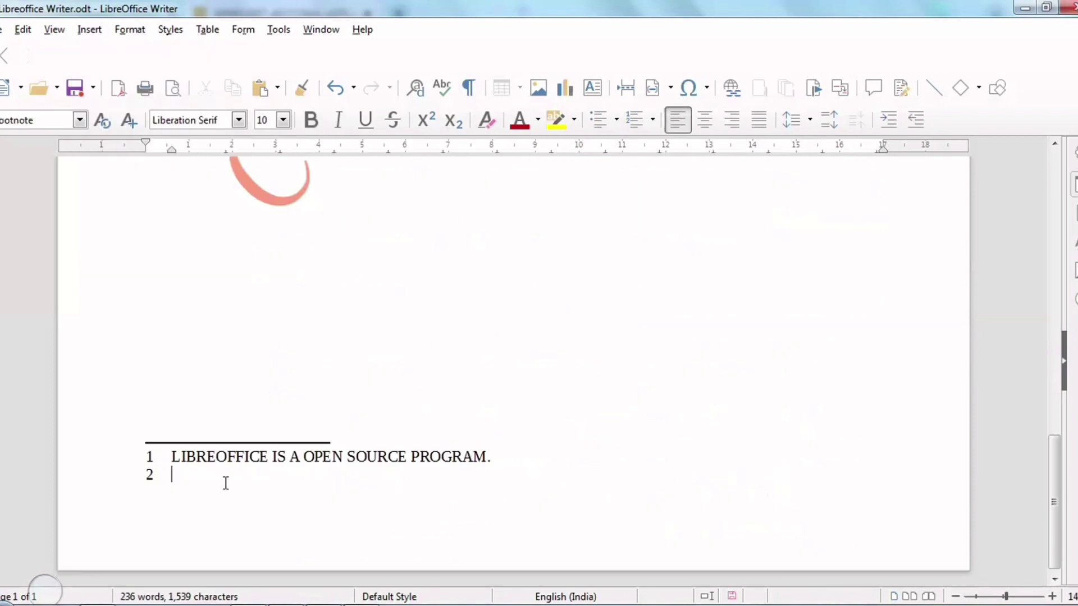
# Enter "WRITER IS A WORD PROCESSOR PROGRAM" as the text of the empty footnote belonging to the word "Writer"
pyautogui.scroll(15, 370, 432)
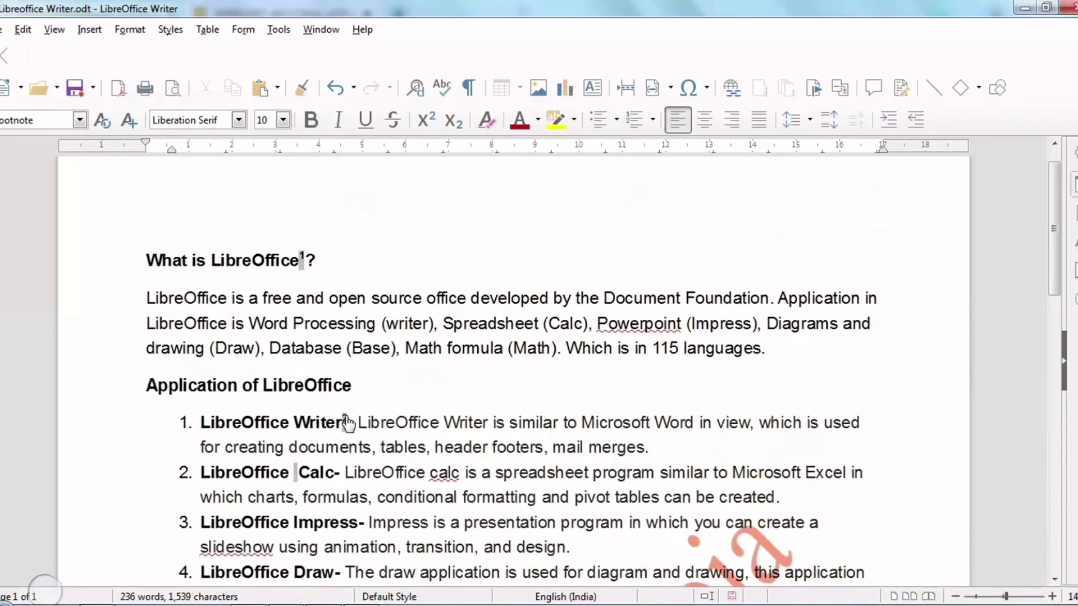
pyautogui.scroll(-8, 337, 435)
pyautogui.scroll(-10, 337, 437)
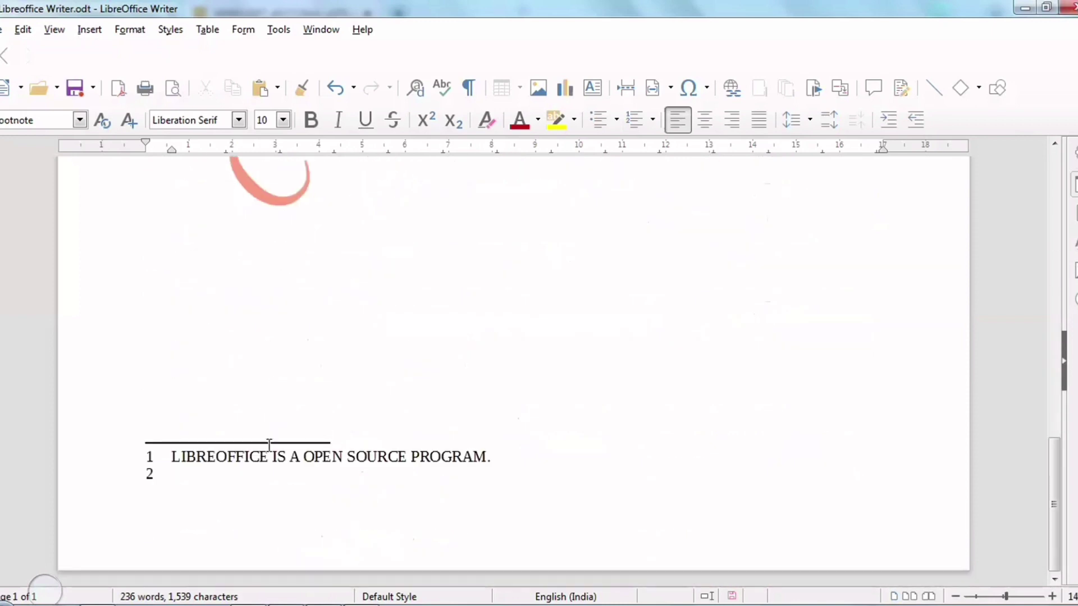
pyautogui.write('WR')
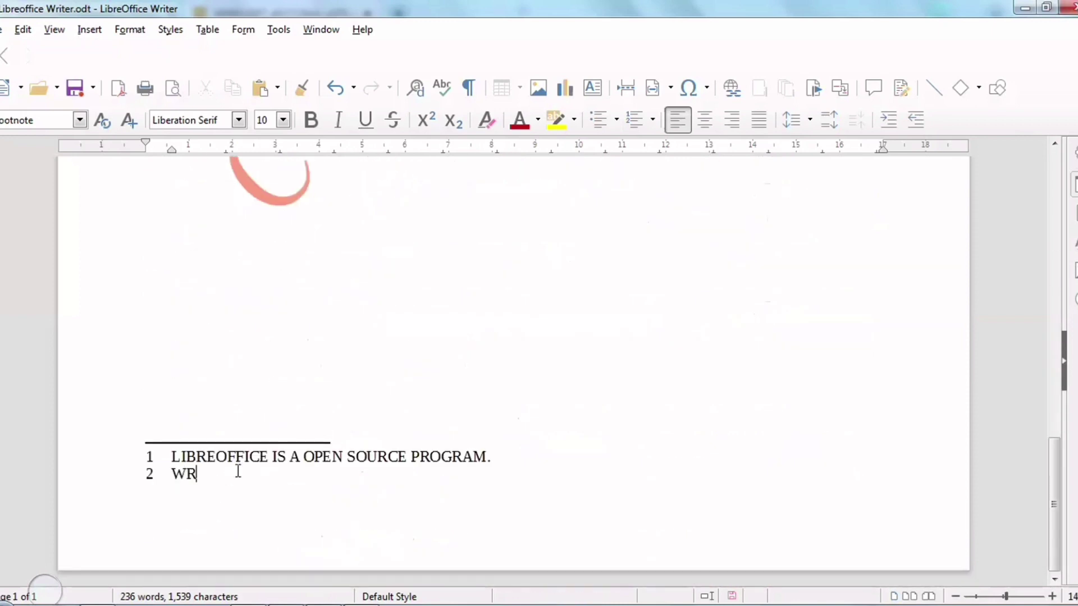
pyautogui.write('ITER IA')
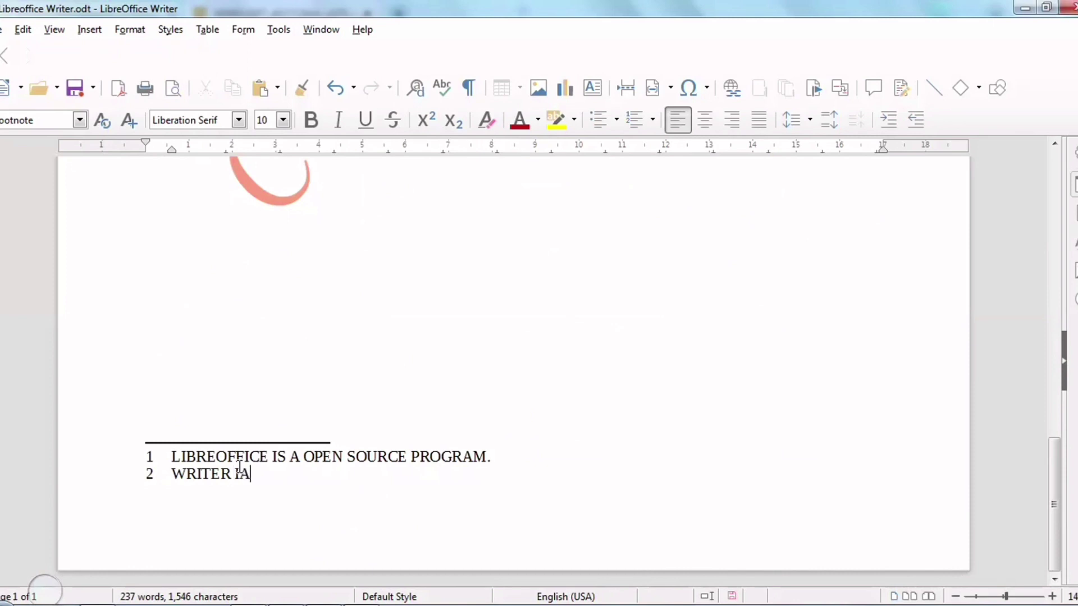
pyautogui.press('BackSpace')
pyautogui.write('S A WORD ')
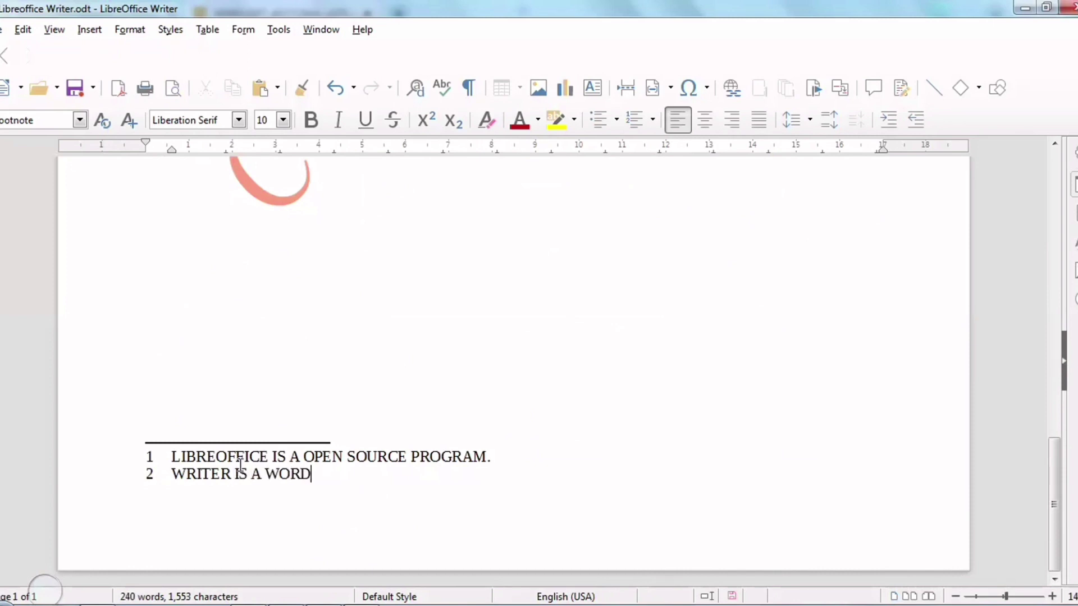
pyautogui.write('PROCES')
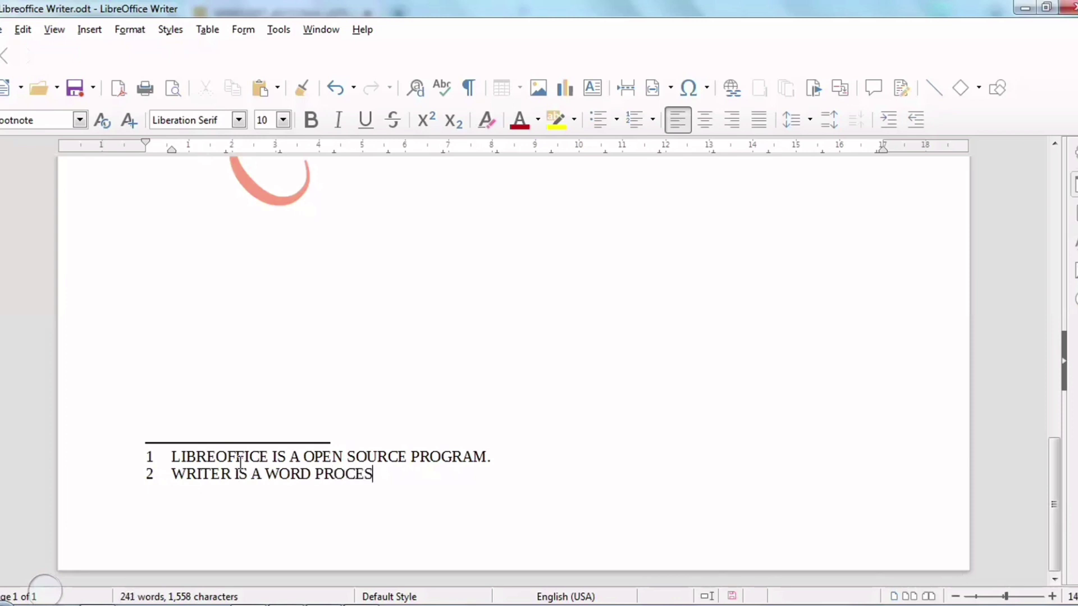
pyautogui.write('SOR')
pyautogui.write('PROGRAM.')
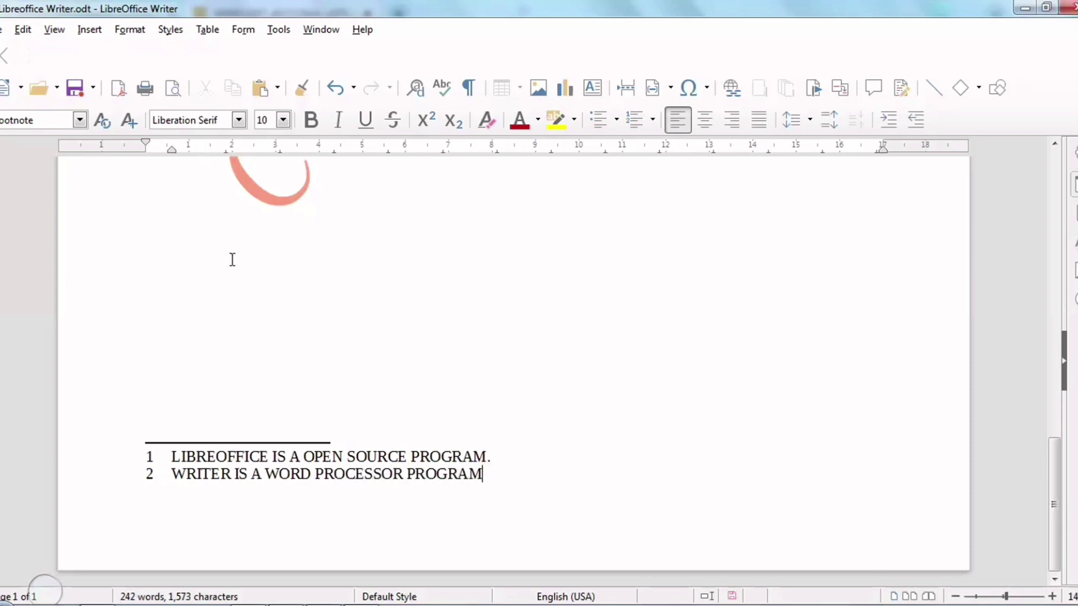
# Insert a footnote on the word "Spreadsheet" in the paragraph below the heading "What is LibreOffice?"
pyautogui.scroll(15, 392, 508)
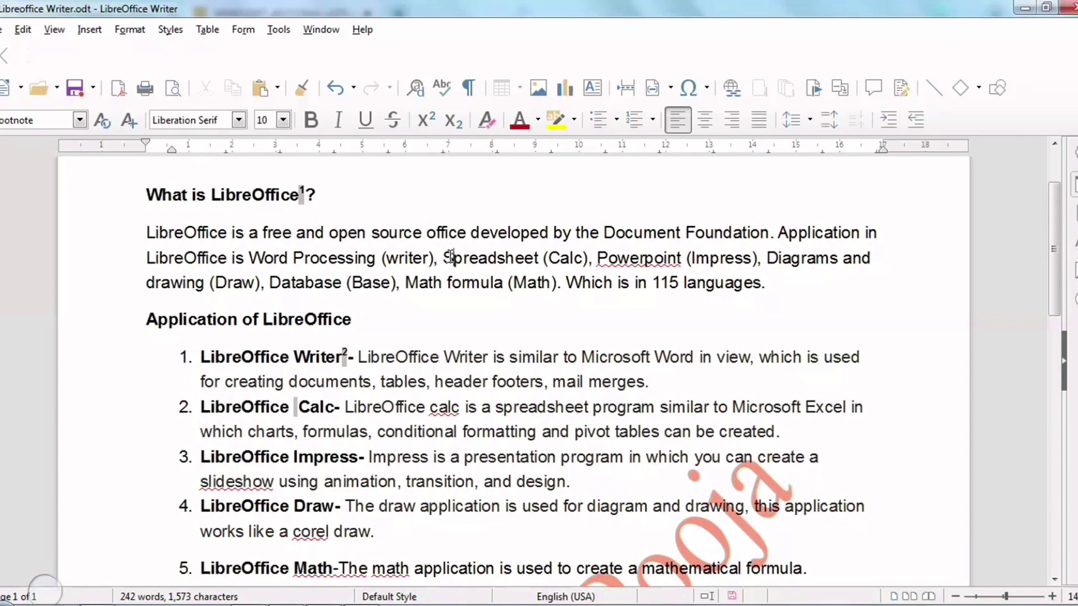
pyautogui.moveTo(443, 258); pyautogui.dragTo(540, 263)
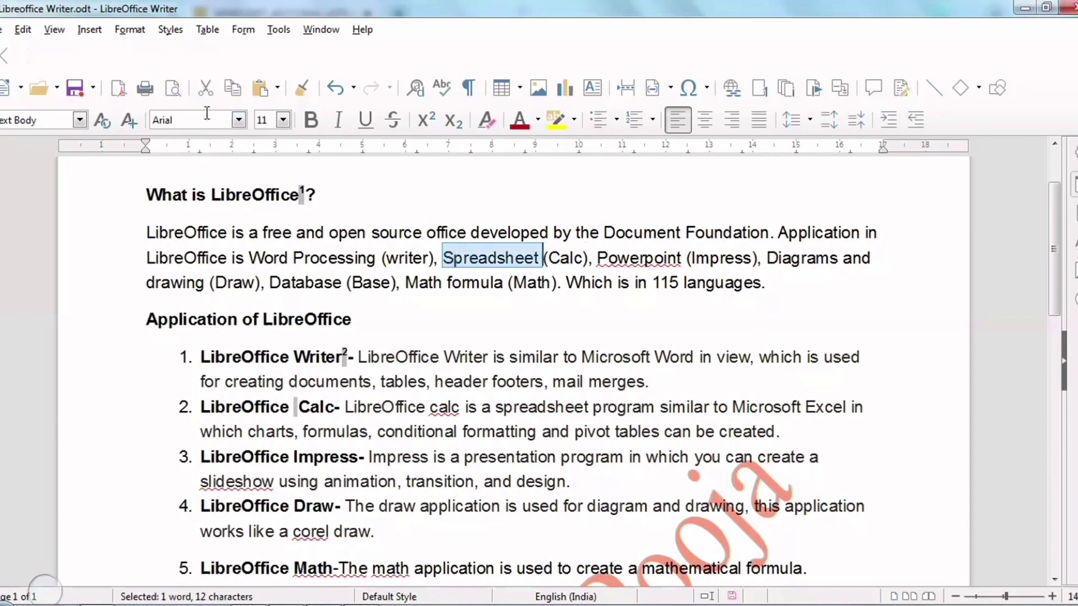
pyautogui.click(89, 29)
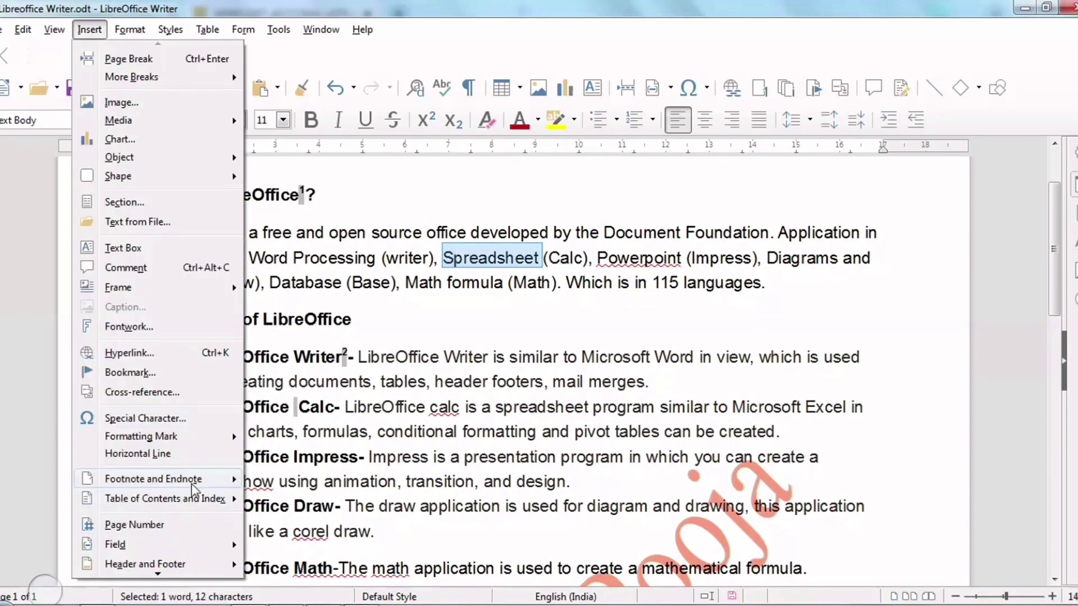
pyautogui.moveTo(203, 479)
pyautogui.click(293, 479)
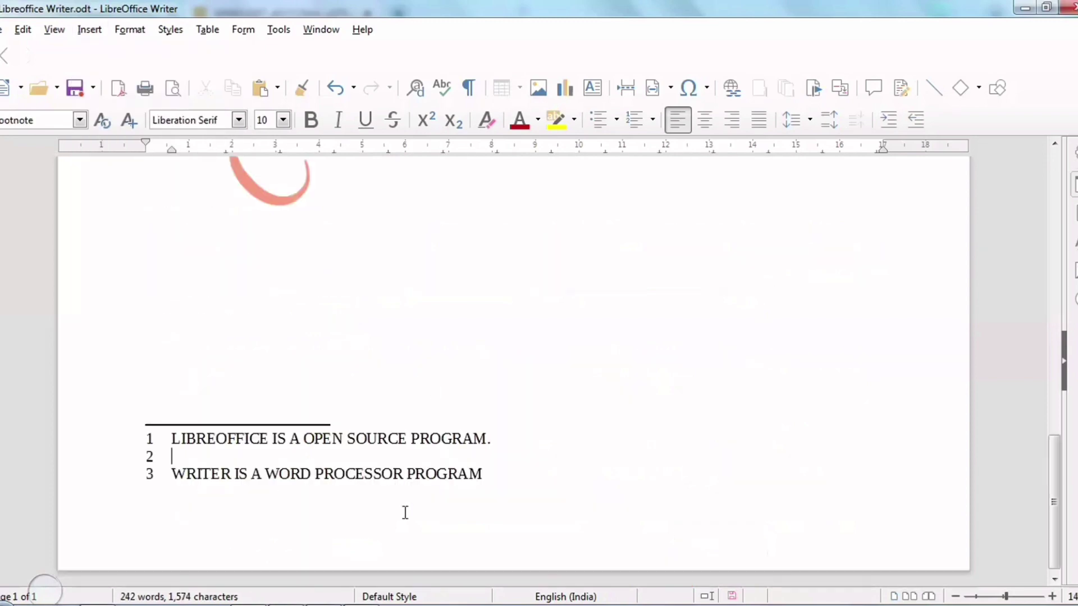
# Enter "SPREADSHEET PROGRAM LIKE EXCEL" as the text of the empty footnote 2, correcting any misspellings
pyautogui.scroll(5, 294, 473)
pyautogui.scroll(3, 295, 473)
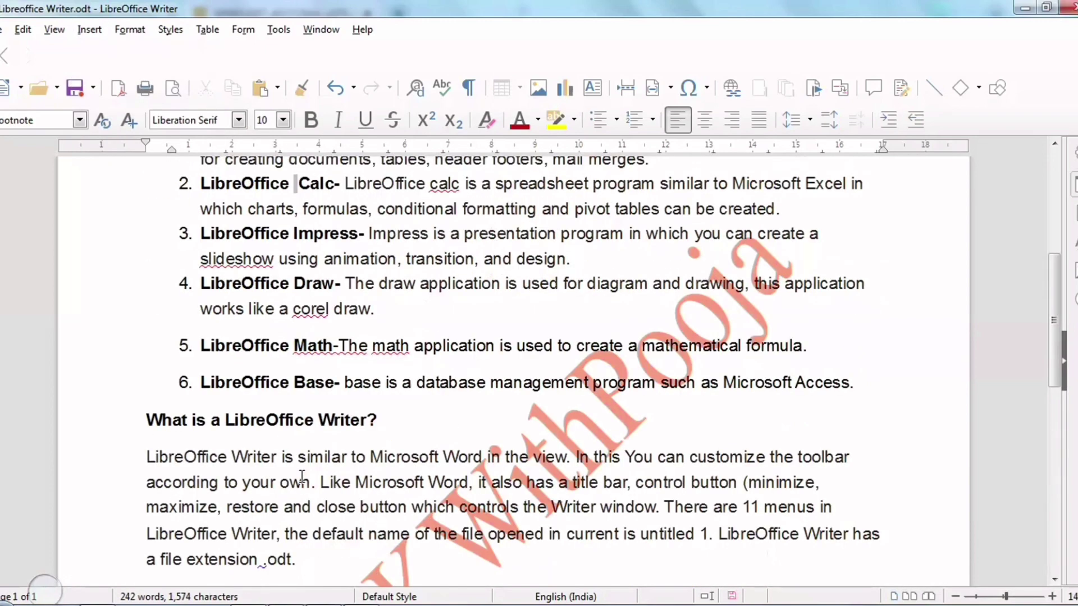
pyautogui.scroll(-8, 300, 474)
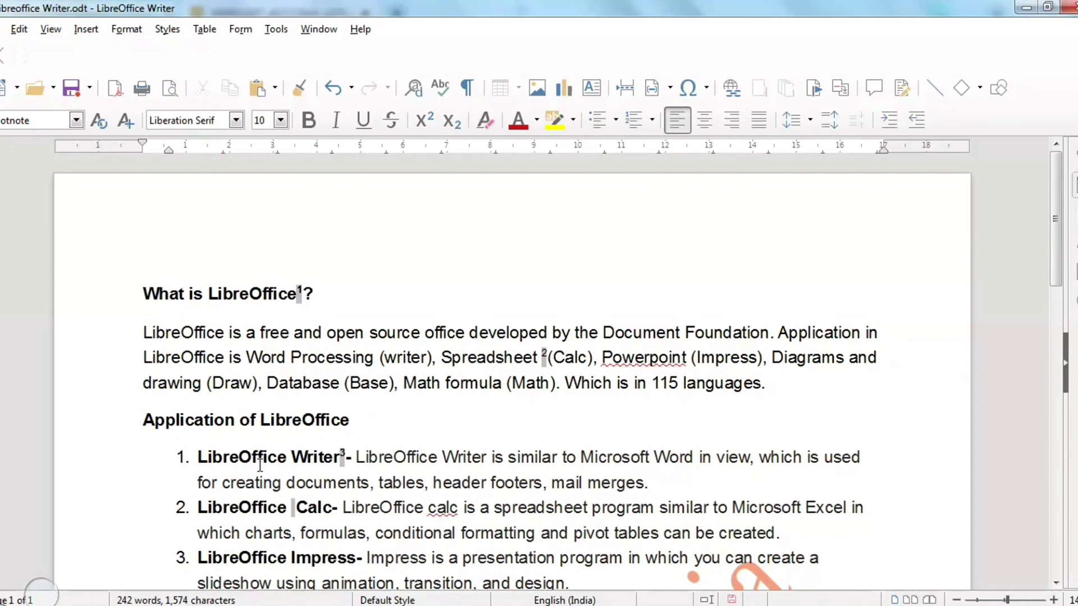
pyautogui.scroll(-10, 286, 531)
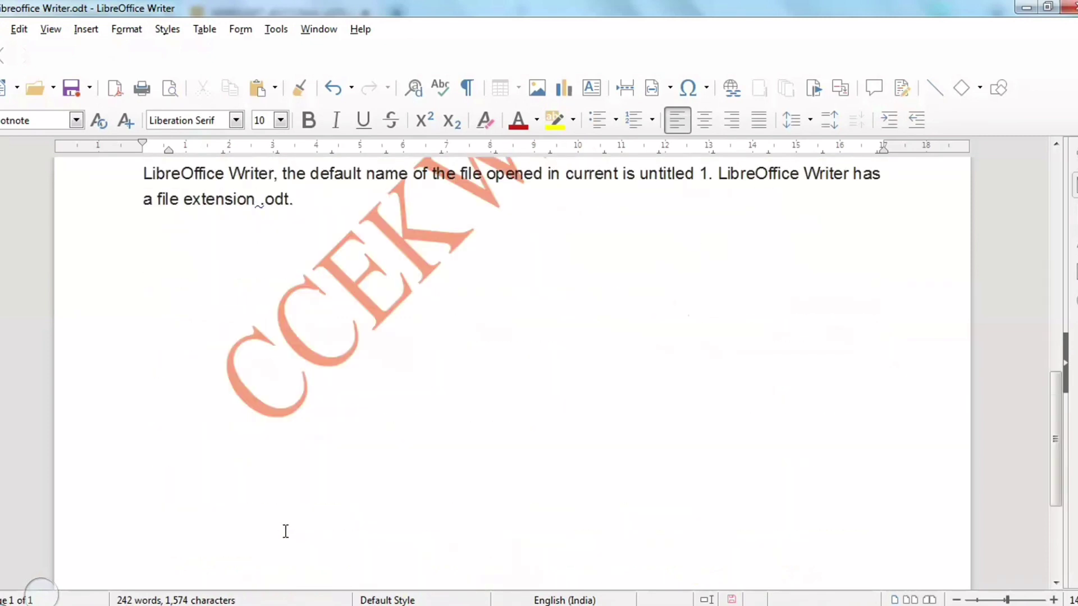
pyautogui.scroll(-4, 286, 530)
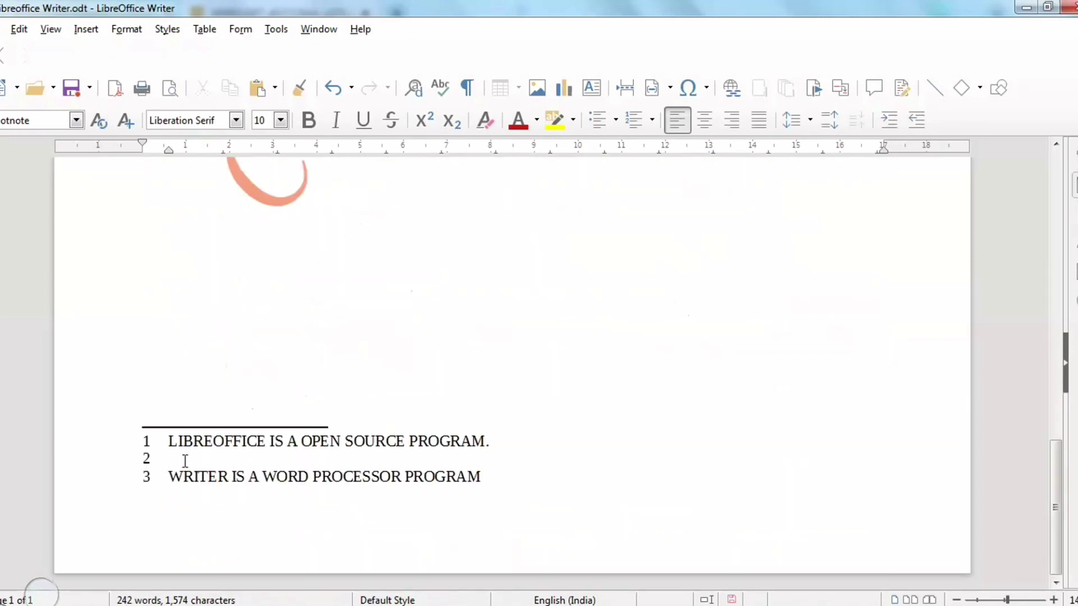
pyautogui.write('SPREA')
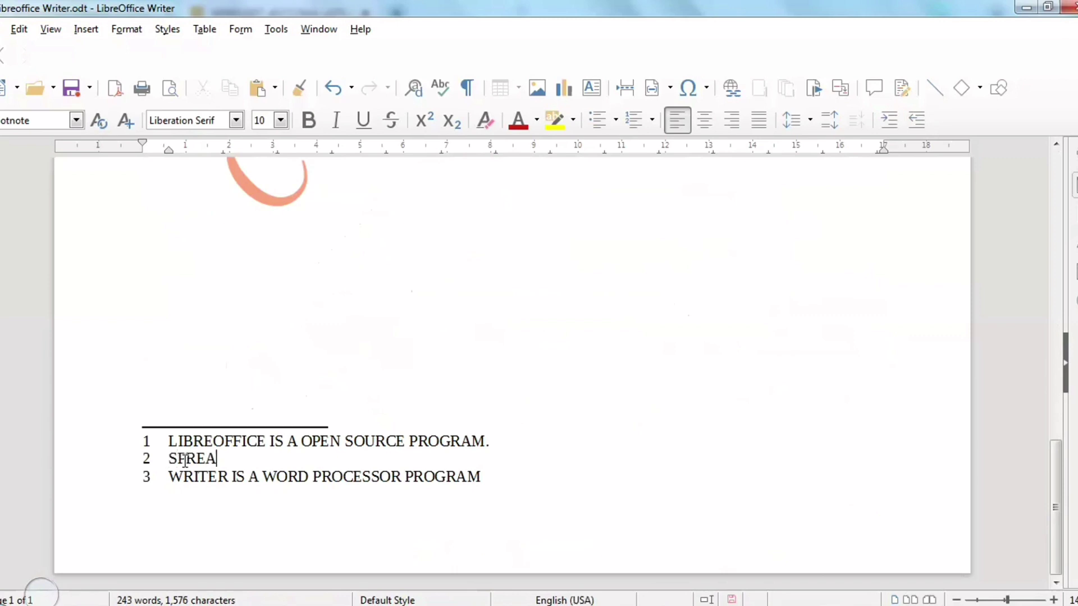
pyautogui.write('DSHHET')
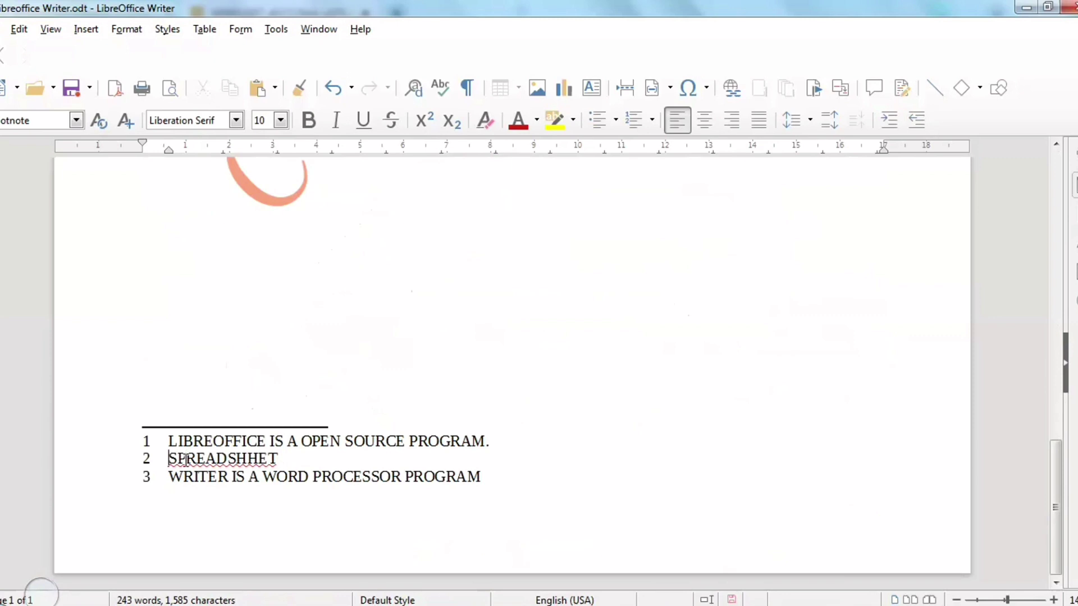
pyautogui.rightClick(186, 458)
pyautogui.click(234, 276)
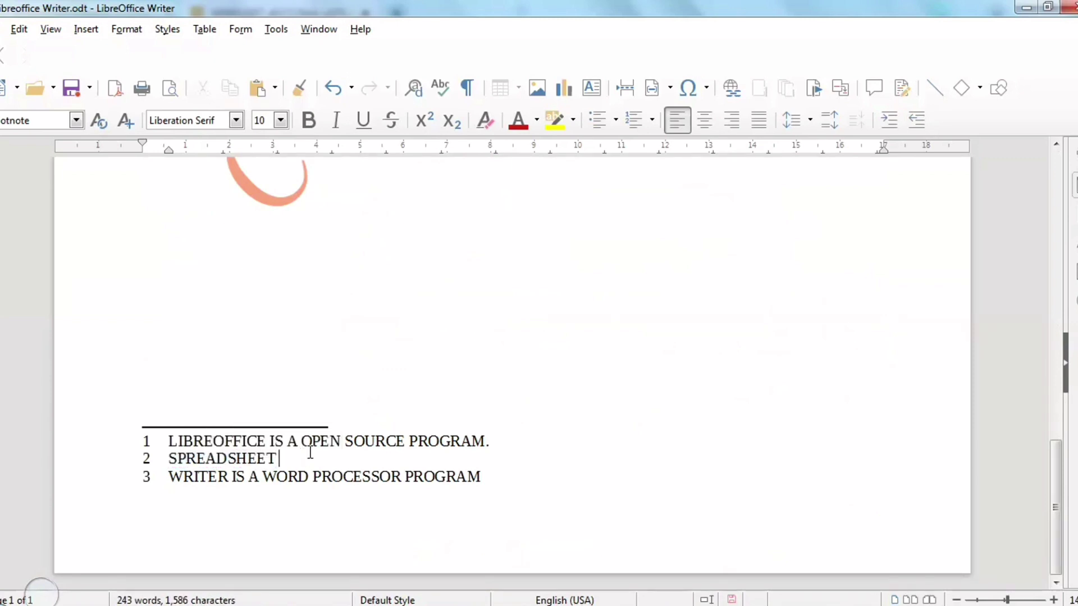
pyautogui.write('PROGRAM')
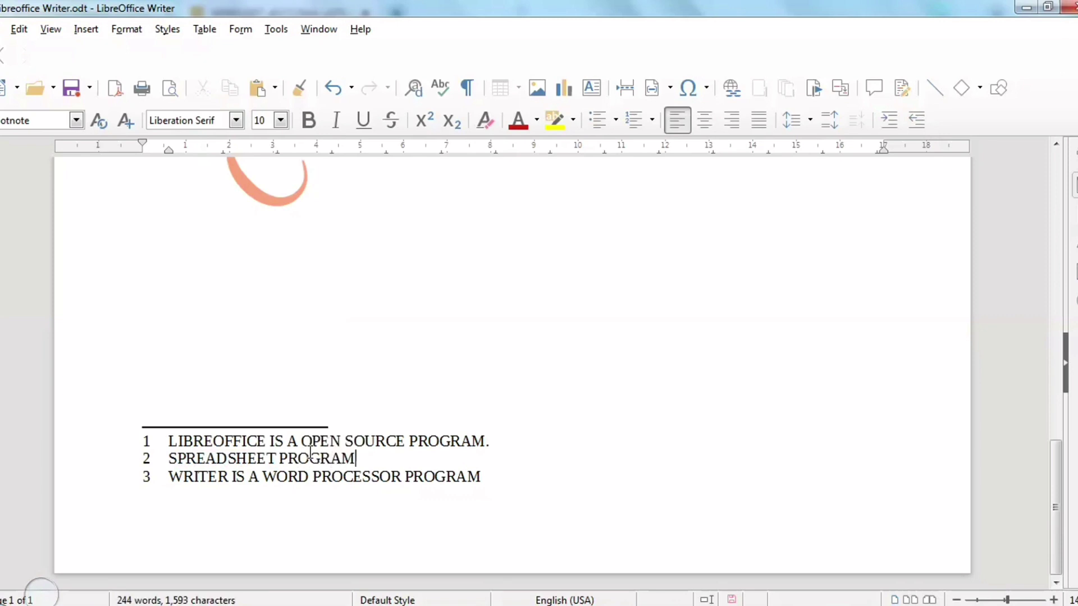
pyautogui.write(' LIKE WXCE')
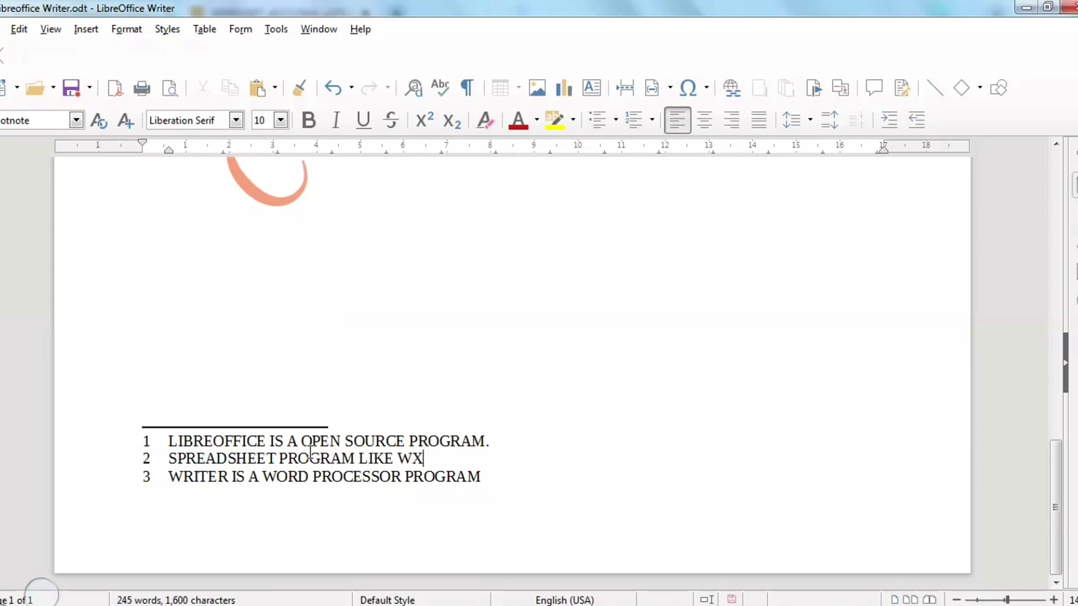
pyautogui.press('BackSpace')
pyautogui.press('BackSpace')
pyautogui.press('BackSpace')
pyautogui.press('BackSpace')
pyautogui.write('EXCEL')
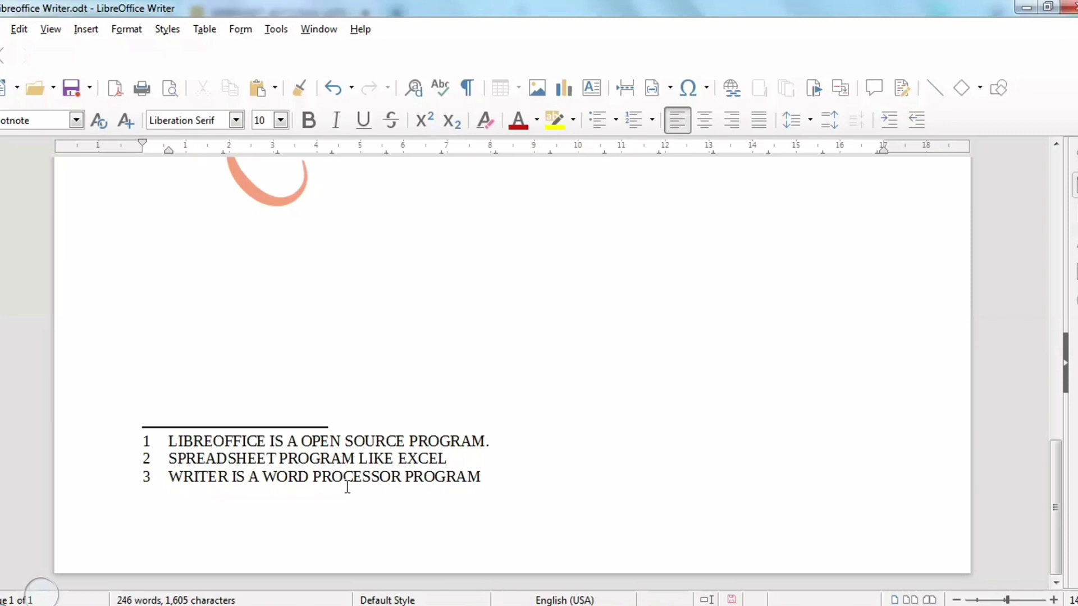
# View the whole page with its footnotes and return to a close view of the footnote area
pyautogui.keyDown('ctrl'); pyautogui.scroll(-5, 342, 478); pyautogui.keyUp('ctrl')
pyautogui.keyDown('ctrl'); pyautogui.scroll(-4, 347, 487); pyautogui.keyUp('ctrl')
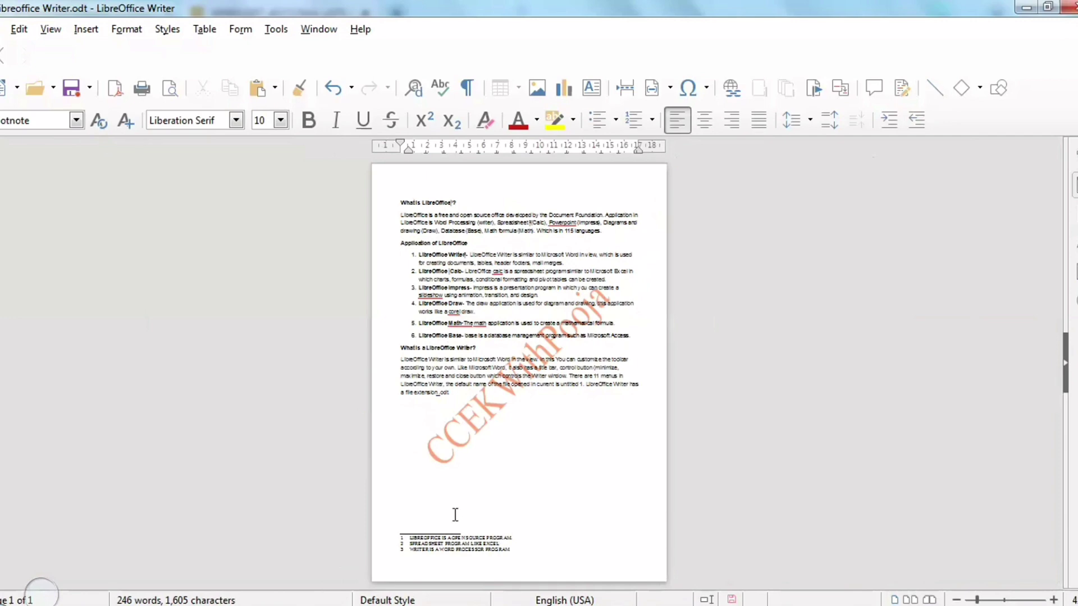
pyautogui.keyDown('ctrl'); pyautogui.scroll(7, 457, 517); pyautogui.keyUp('ctrl')
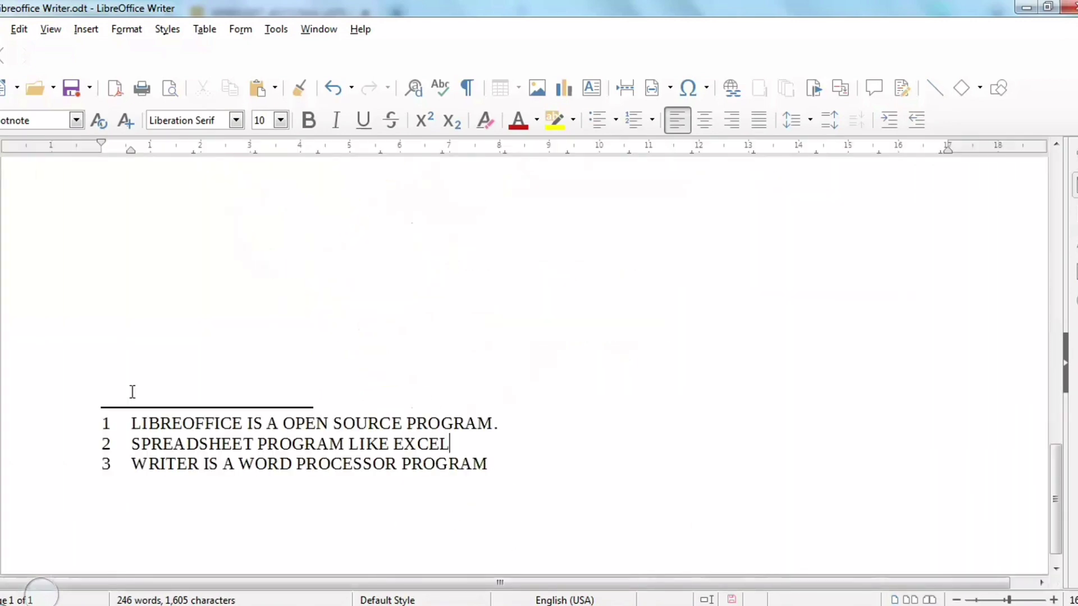
# Jump from footnote 1 to its reference in the heading "What is LibreOffice?", preview the note there and follow the reference back to the footnote
pyautogui.click(120, 428)
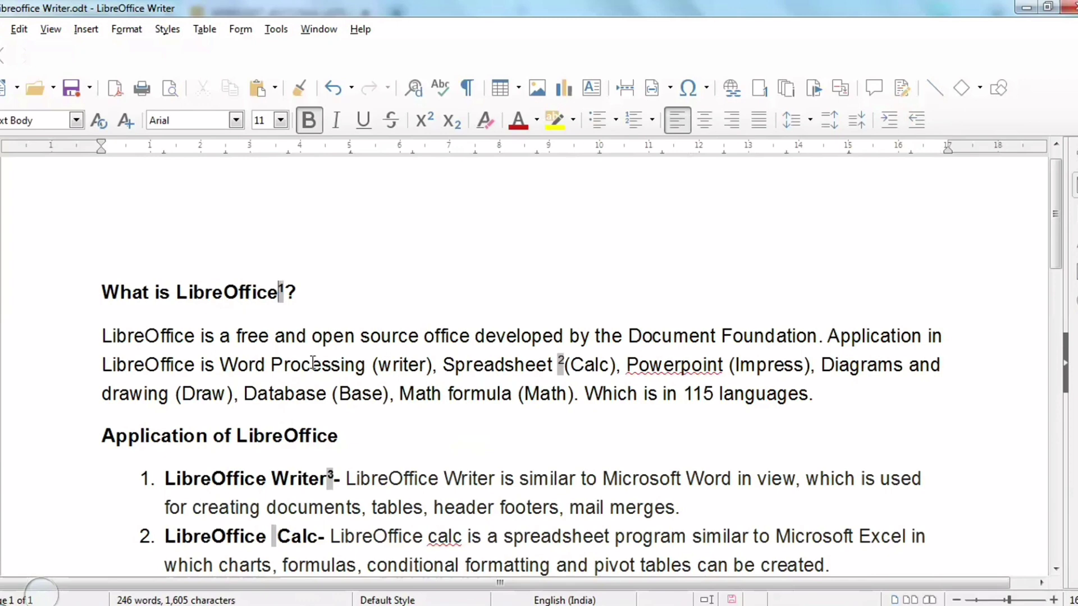
pyautogui.scroll(-4, 312, 362)
pyautogui.scroll(5, 361, 413)
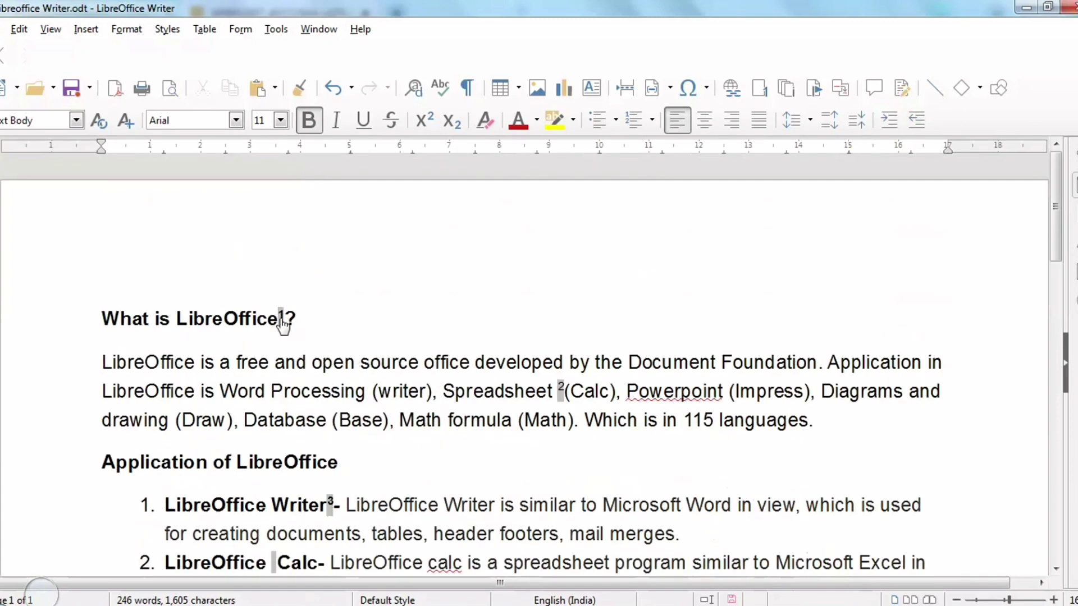
pyautogui.moveTo(283, 324)
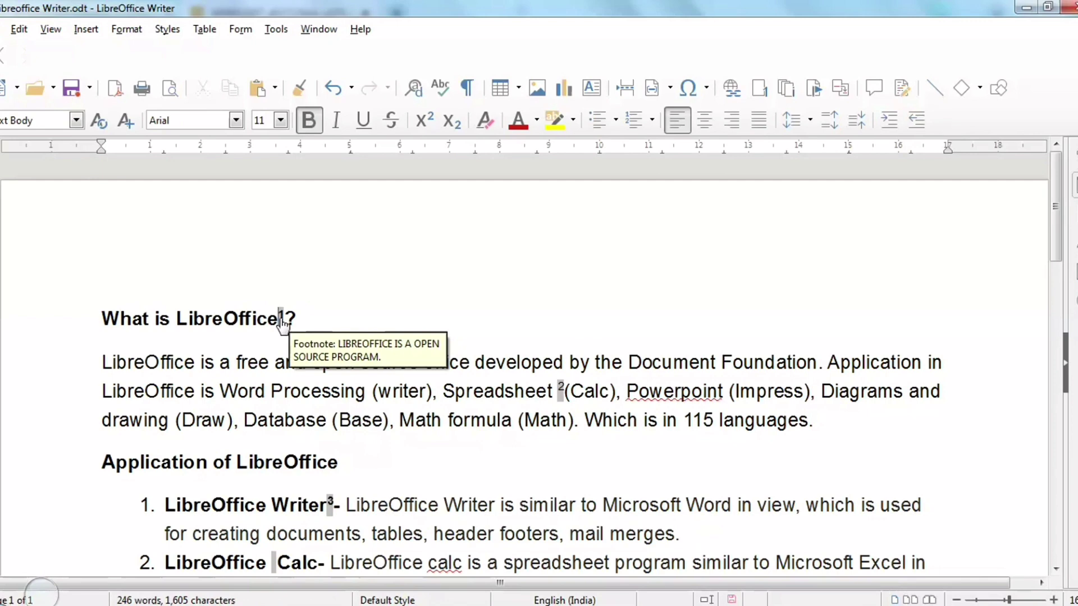
pyautogui.click(281, 319)
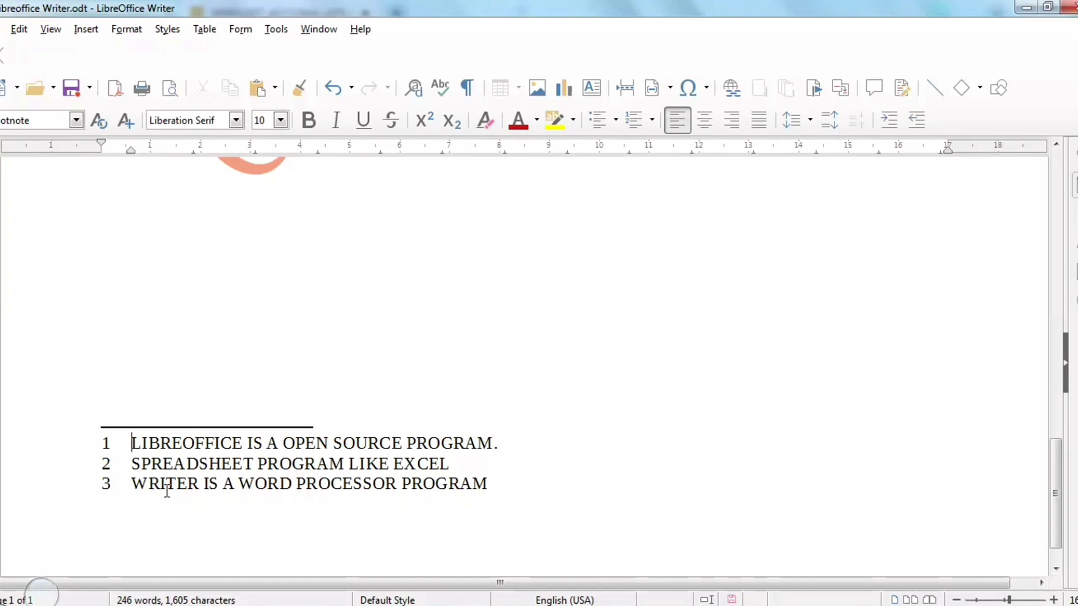
# Review the footnote references in the body, the footnote and endnote insertion options, and the notes at the end of the page
pyautogui.scroll(15, 167, 488)
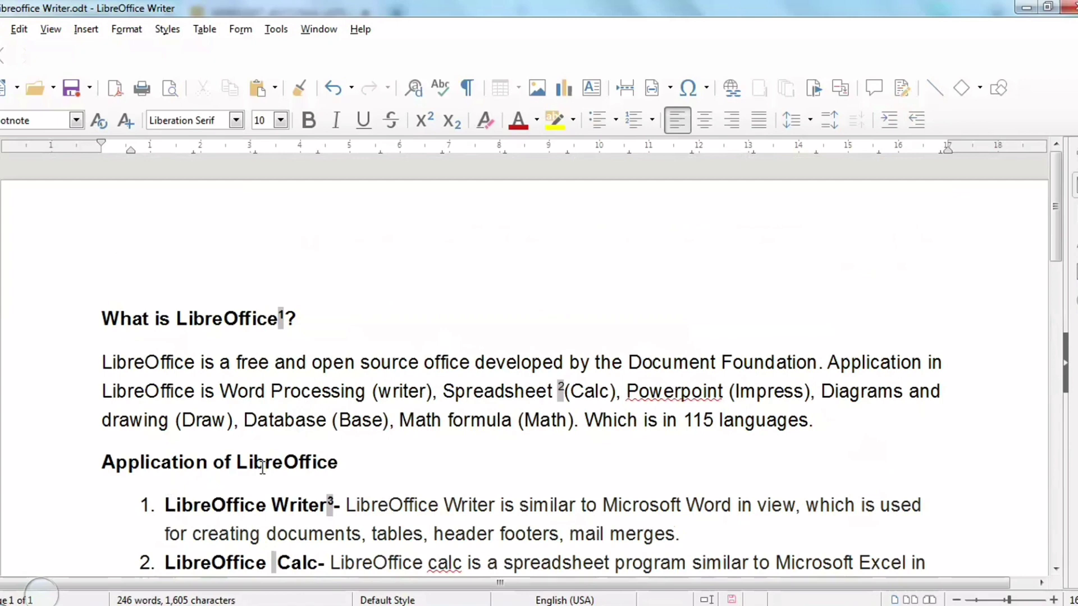
pyautogui.scroll(-3, 262, 468)
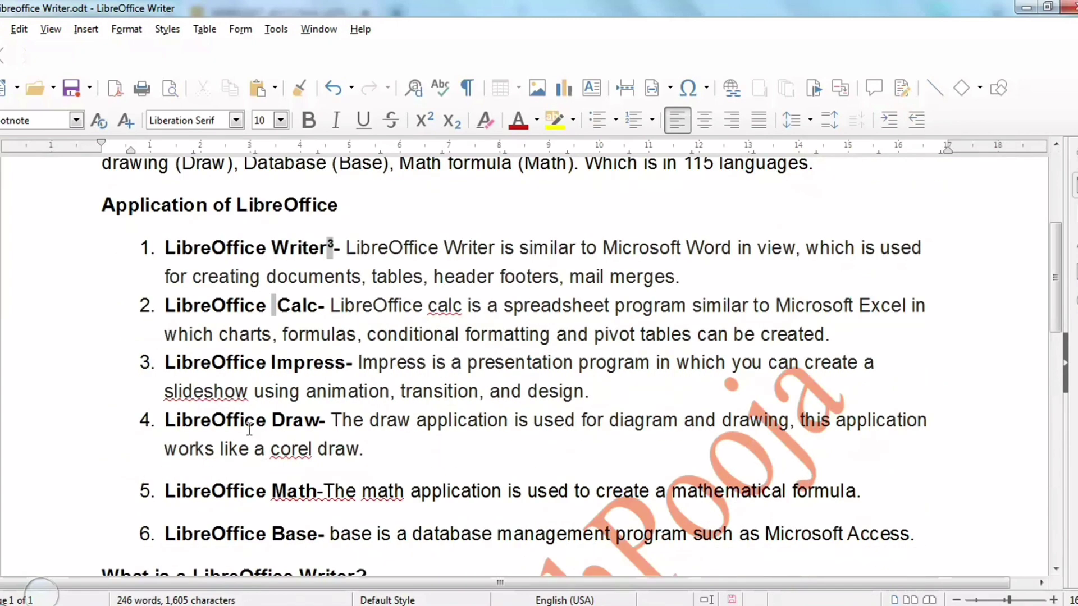
pyautogui.click(86, 29)
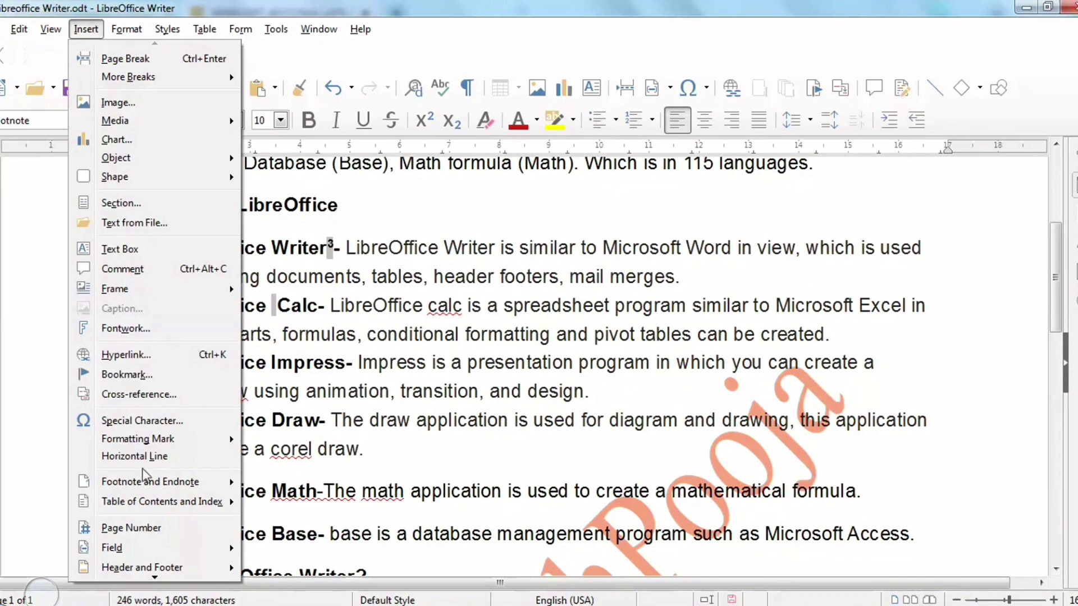
pyautogui.moveTo(169, 483)
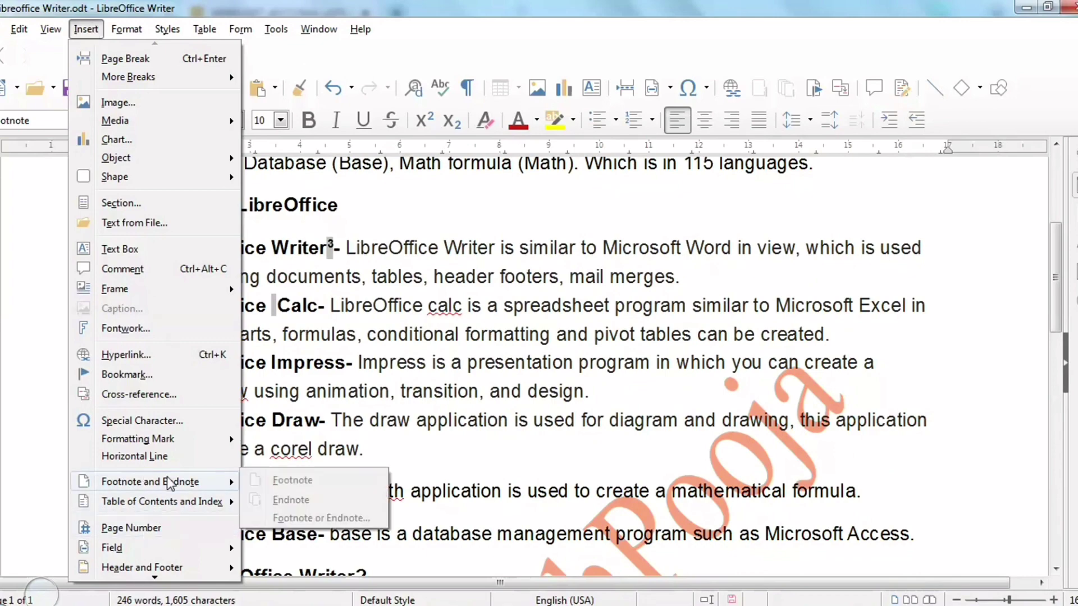
pyautogui.click(447, 484)
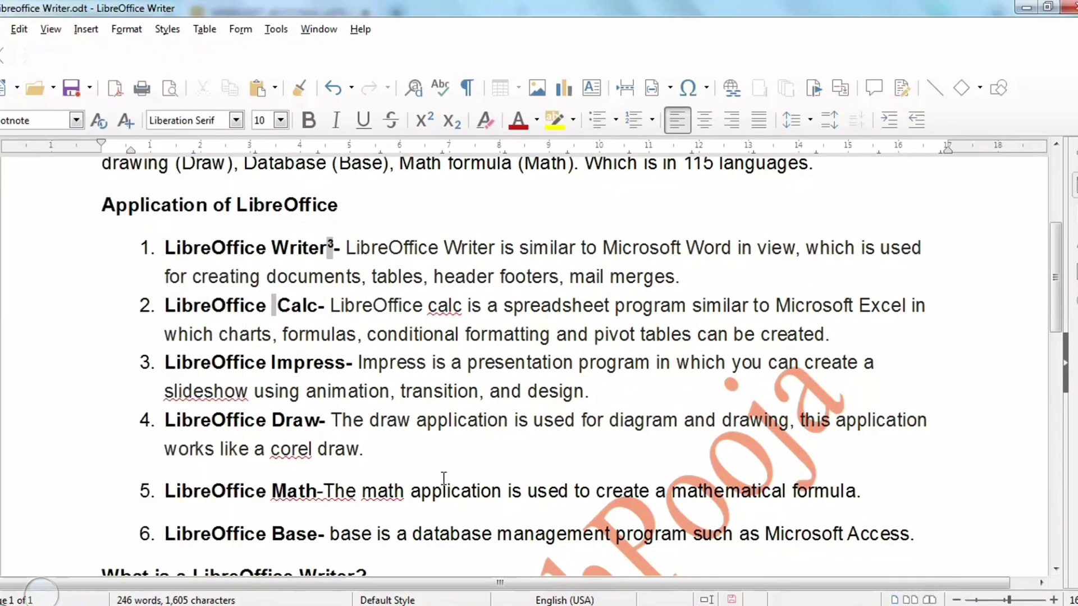
pyautogui.scroll(-4, 372, 488)
pyautogui.scroll(-6, 372, 488)
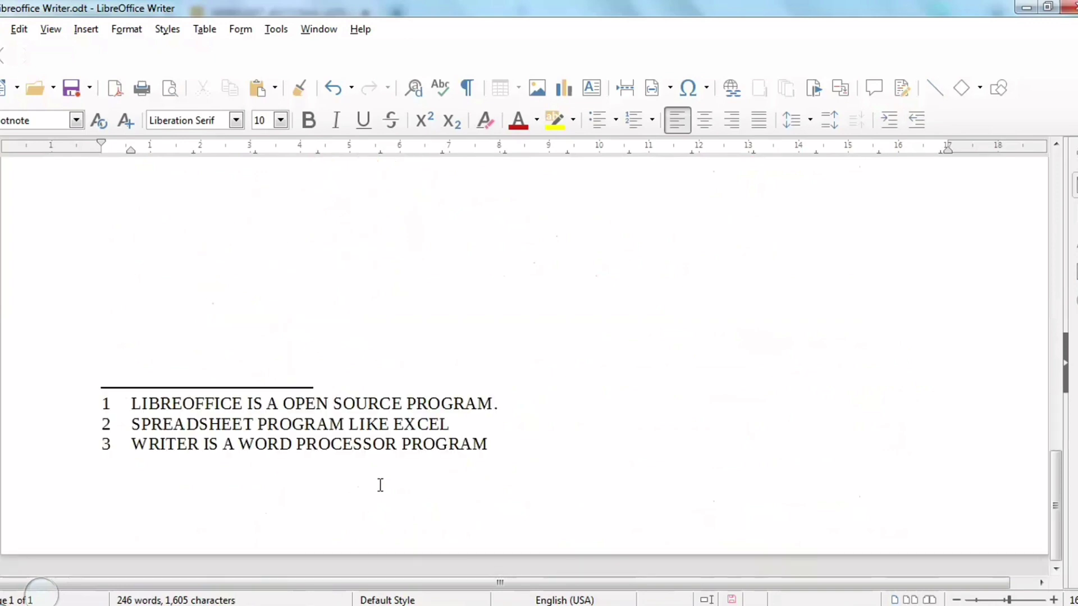
pyautogui.scroll(8, 379, 485)
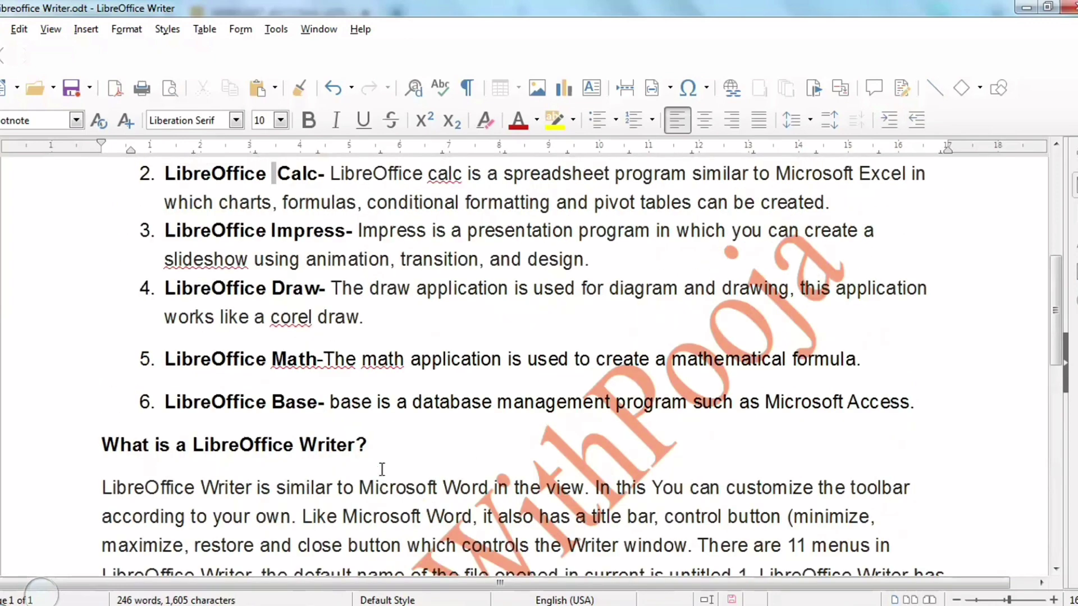
pyautogui.scroll(2, 334, 449)
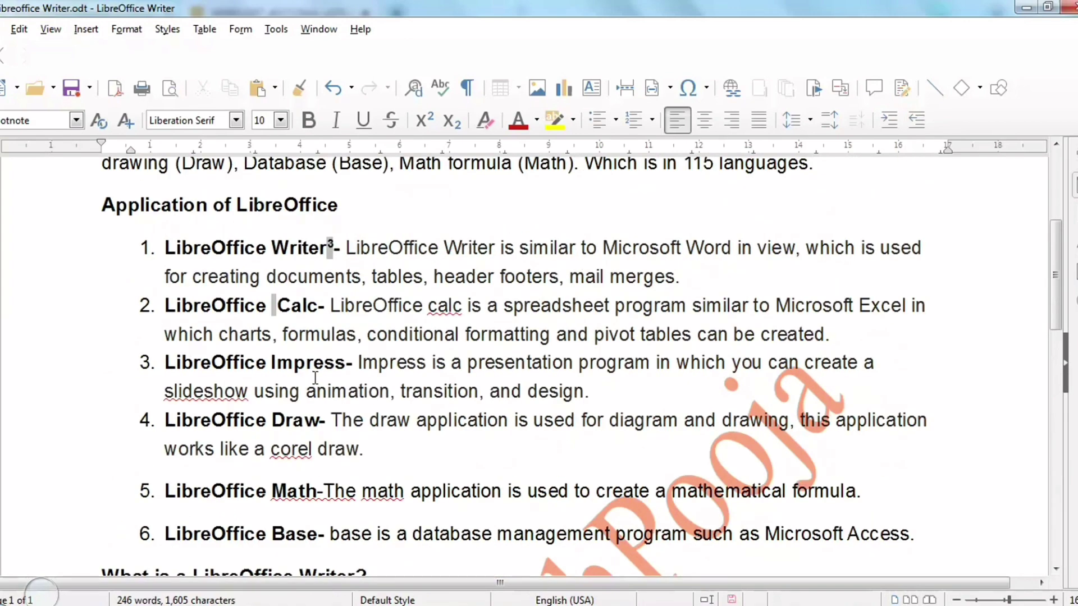
# Insert an endnote on the word "Impress" in the third item of the "Application of LibreOffice" list
pyautogui.moveTo(271, 364); pyautogui.dragTo(346, 360)
pyautogui.click(86, 29)
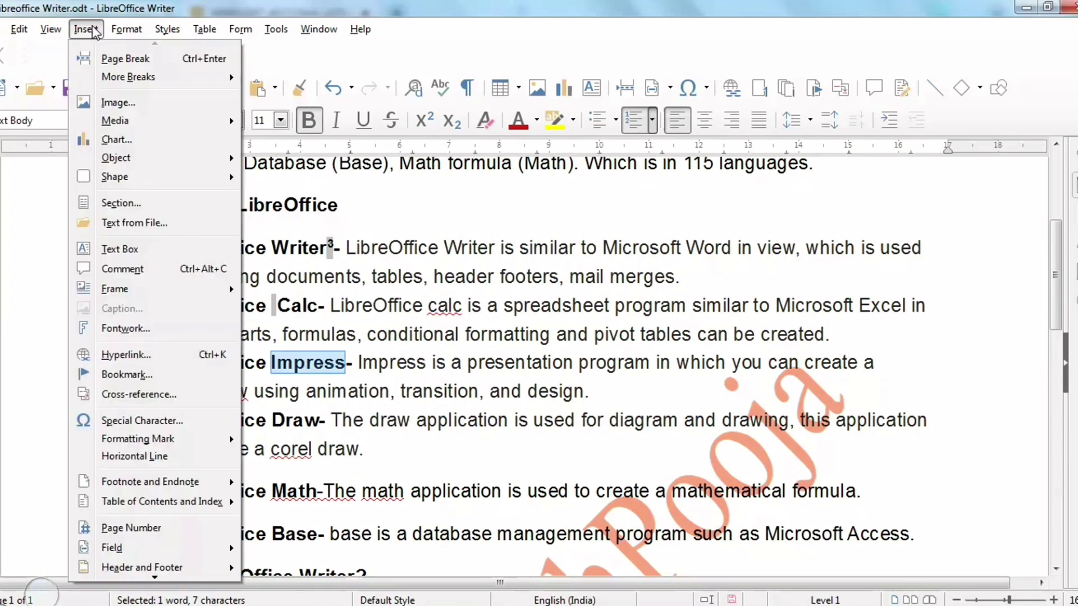
pyautogui.scroll(-3, 151, 395)
pyautogui.moveTo(203, 421)
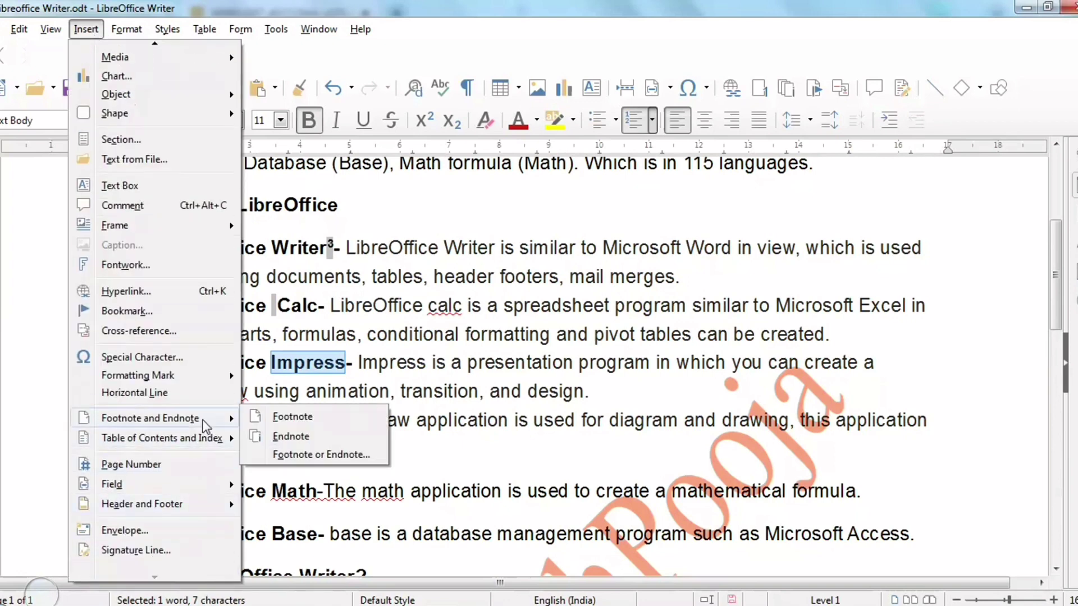
pyautogui.click(292, 416)
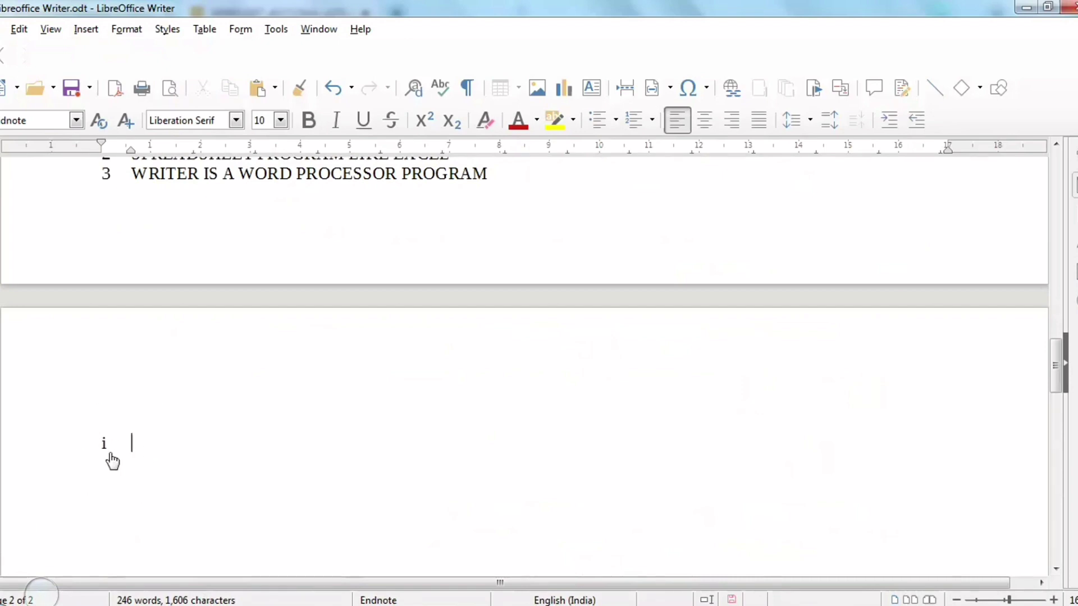
# Enter "IIMPRESS LIKE POWERPOINT" as the text of the empty endnote i
pyautogui.scroll(15, 303, 540)
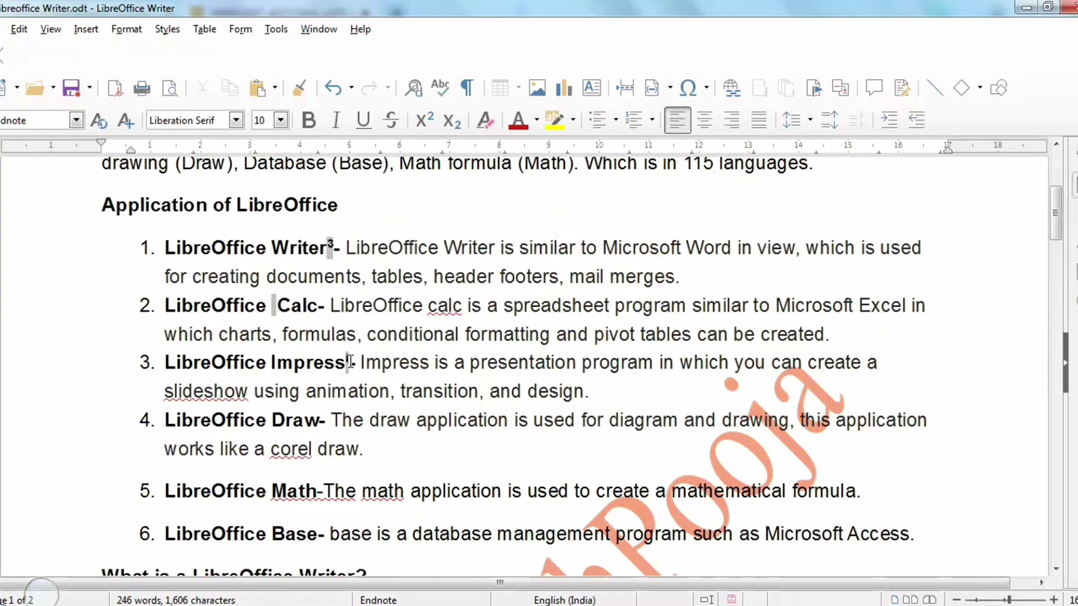
pyautogui.scroll(-15, 228, 513)
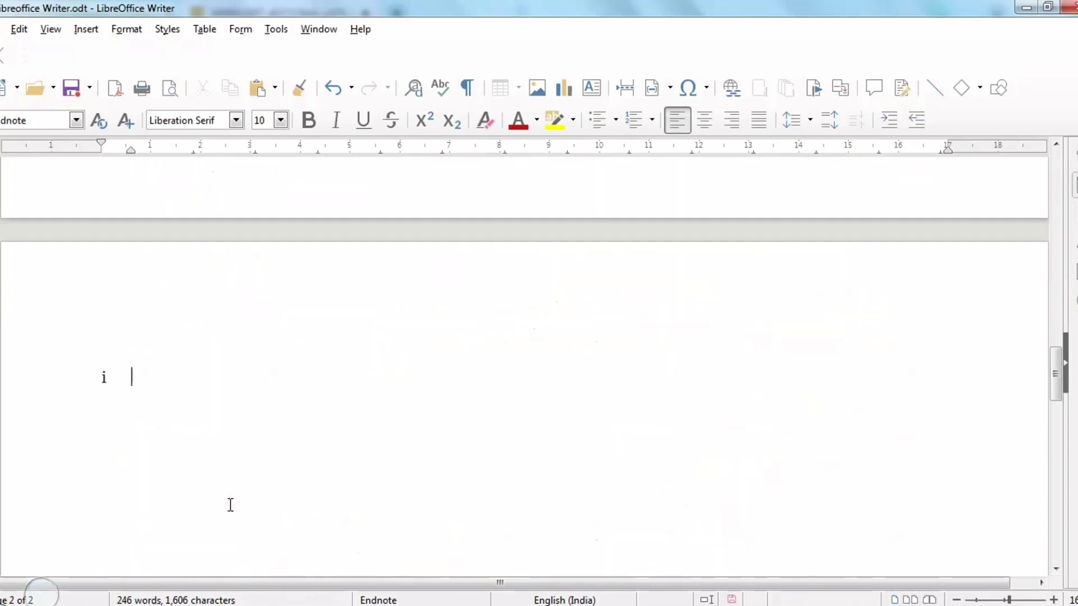
pyautogui.write('IIMPRESS')
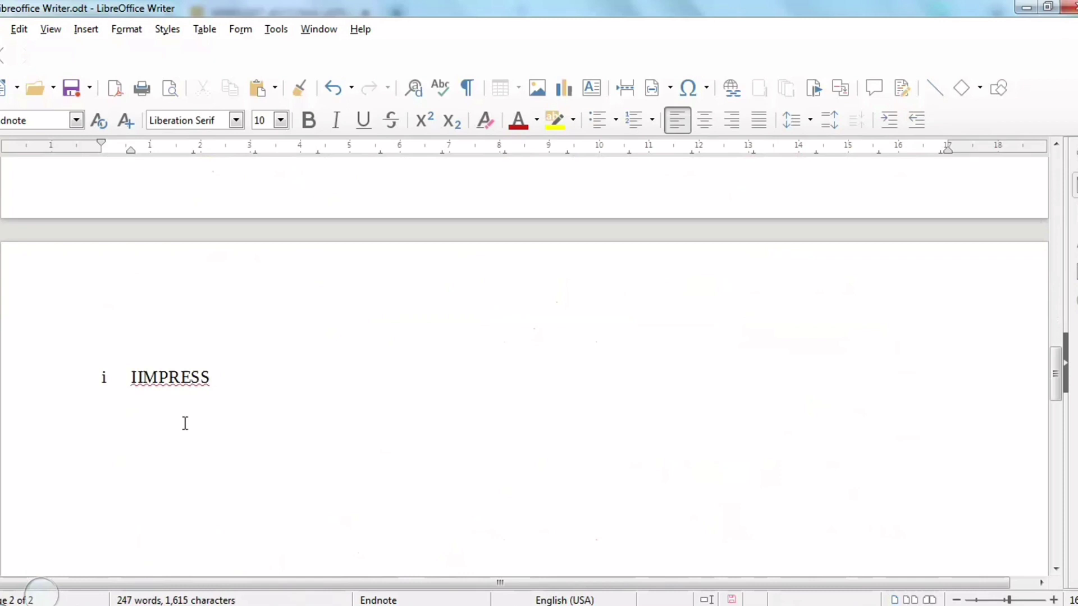
pyautogui.write(' I')
pyautogui.press('Insert')
pyautogui.press('BackSpace')
pyautogui.write('LIKE')
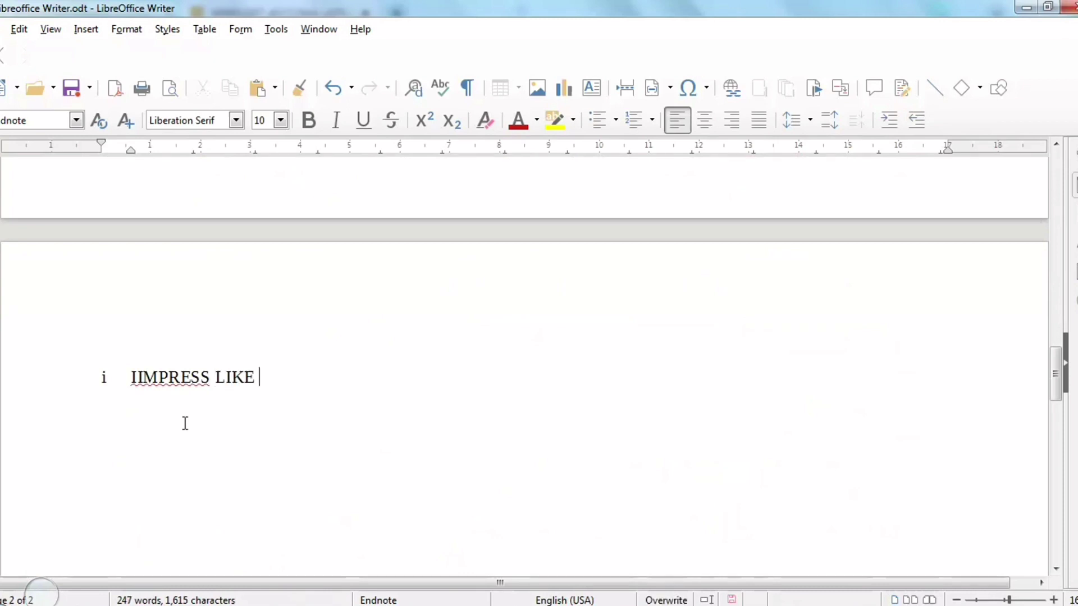
pyautogui.write(' POWERPO')
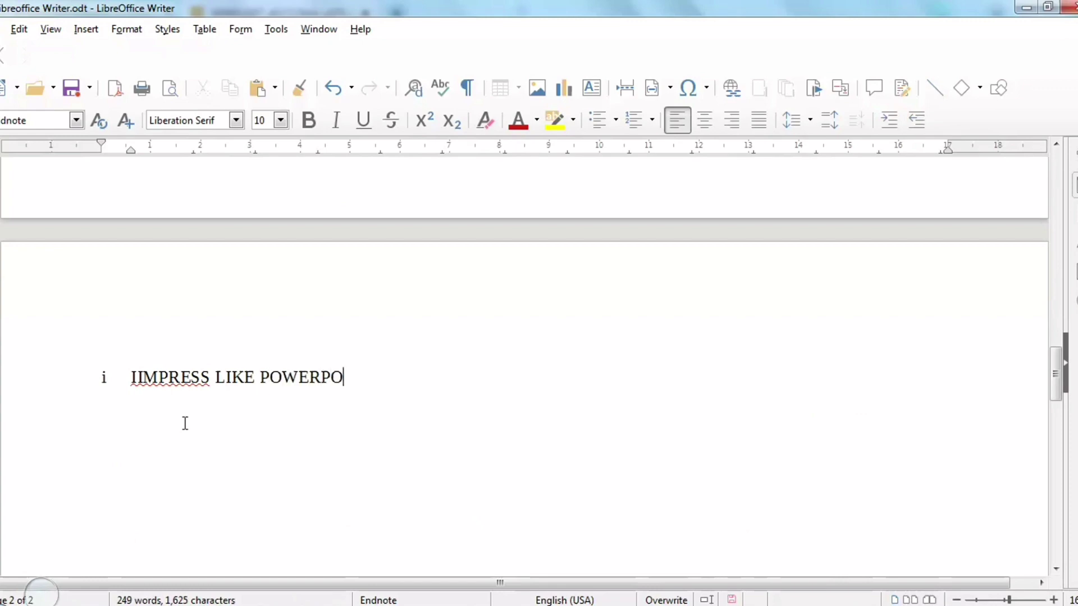
pyautogui.write('INT')
# Preview the endnote at its reference after "Impress", follow the reference to the endnote and jump back to the list
pyautogui.scroll(10, 483, 458)
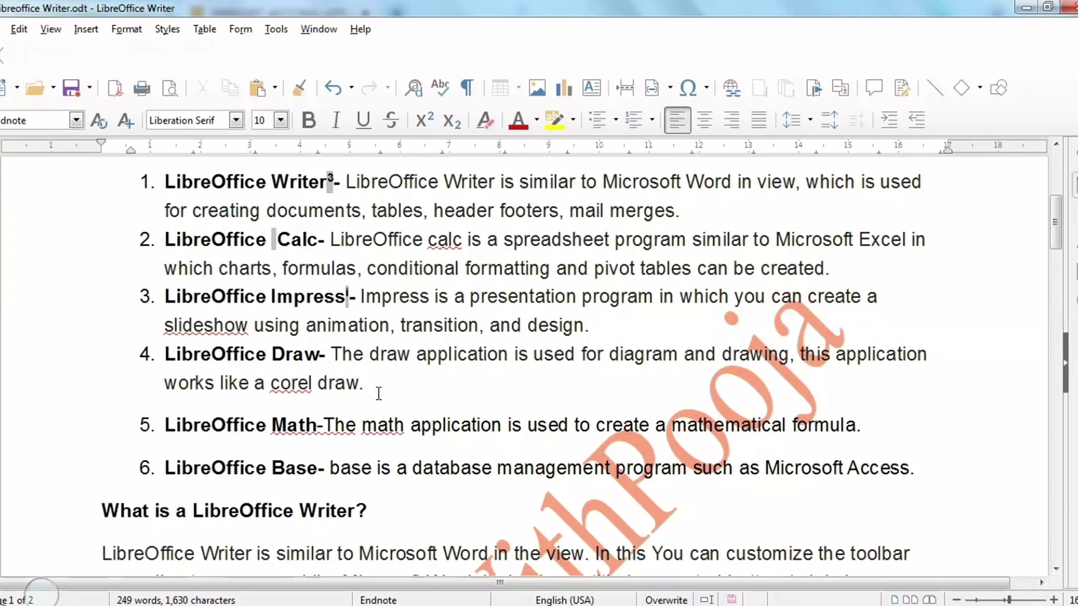
pyautogui.scroll(-2, 348, 414)
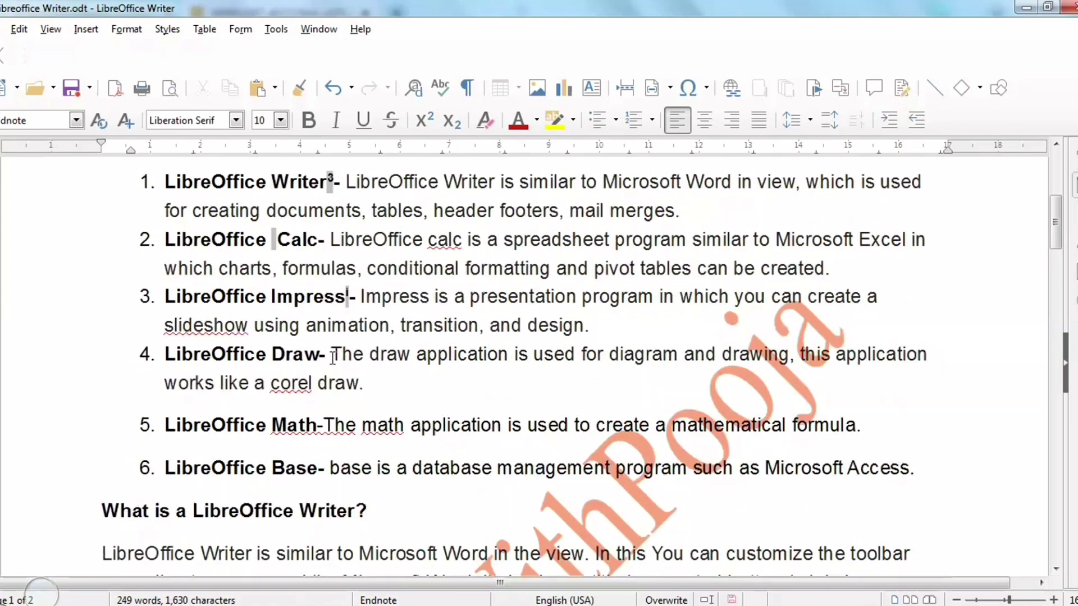
pyautogui.scroll(6, 303, 387)
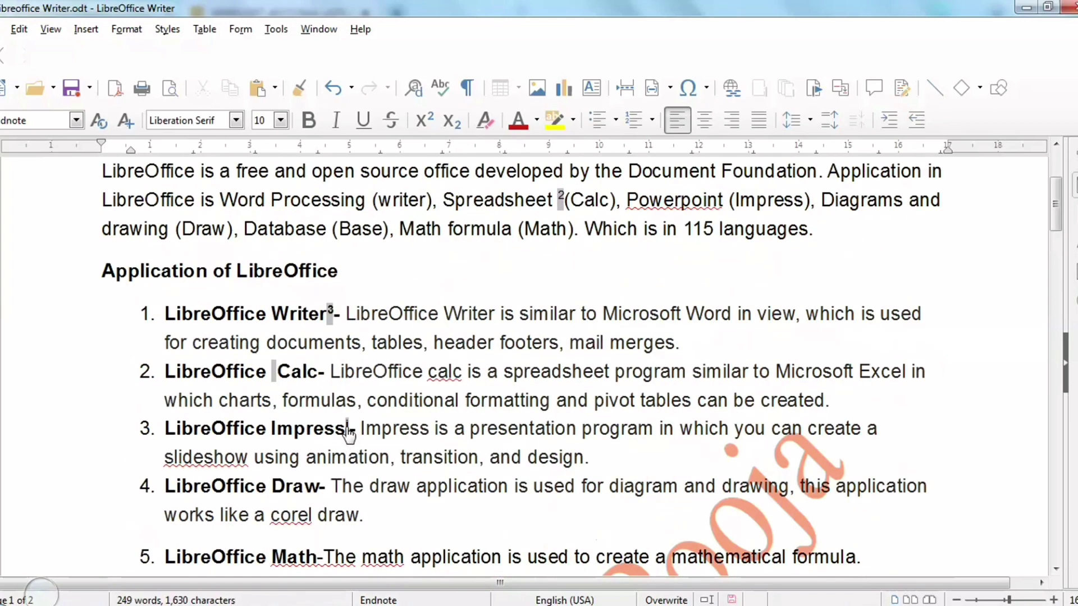
pyautogui.moveTo(348, 433)
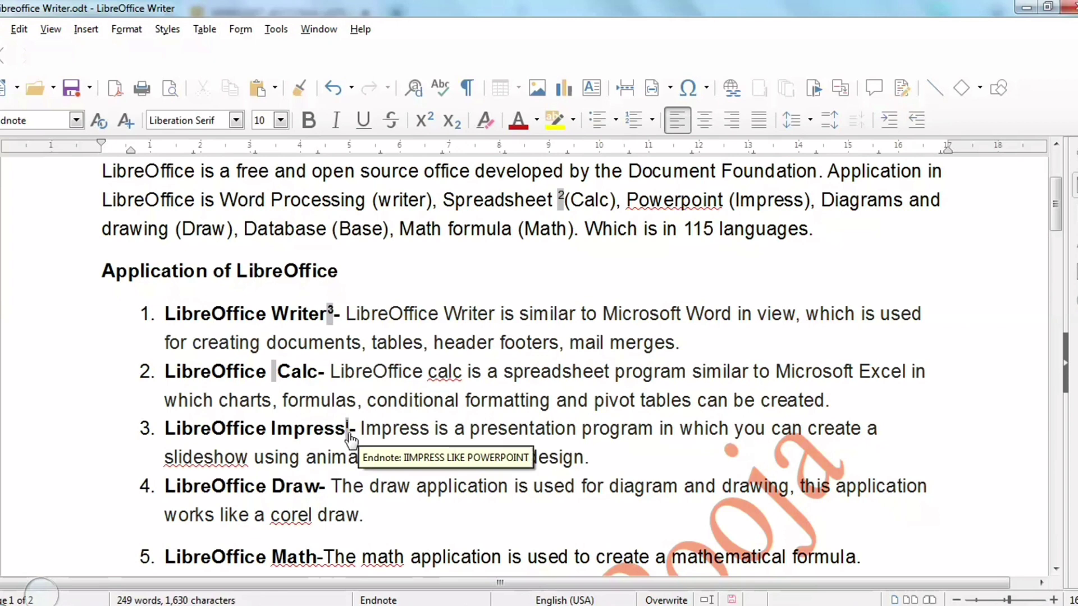
pyautogui.click(349, 435)
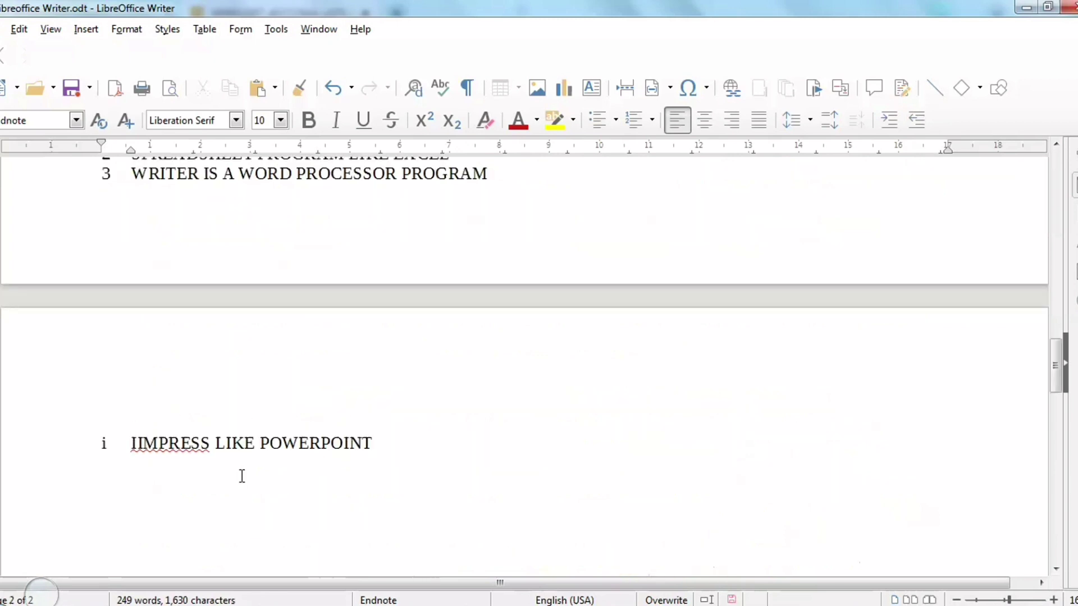
pyautogui.click(119, 450)
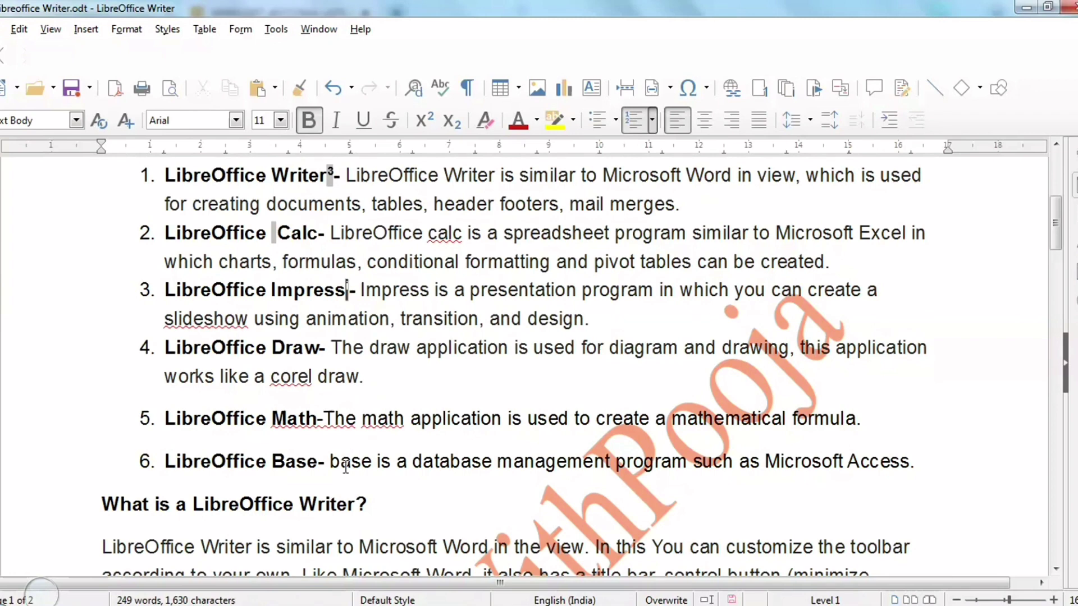
# Delete the footnote reference after "Spreadsheet" in the opening paragraph and check the footnotes at the end of the page
pyautogui.scroll(5, 345, 467)
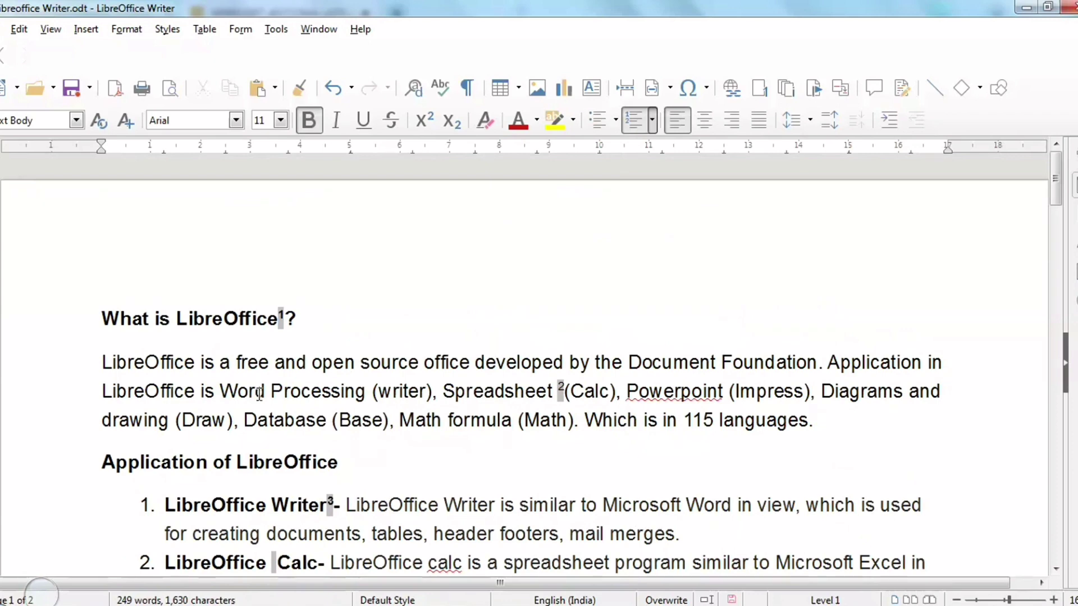
pyautogui.scroll(-2, 258, 403)
pyautogui.scroll(-4, 258, 402)
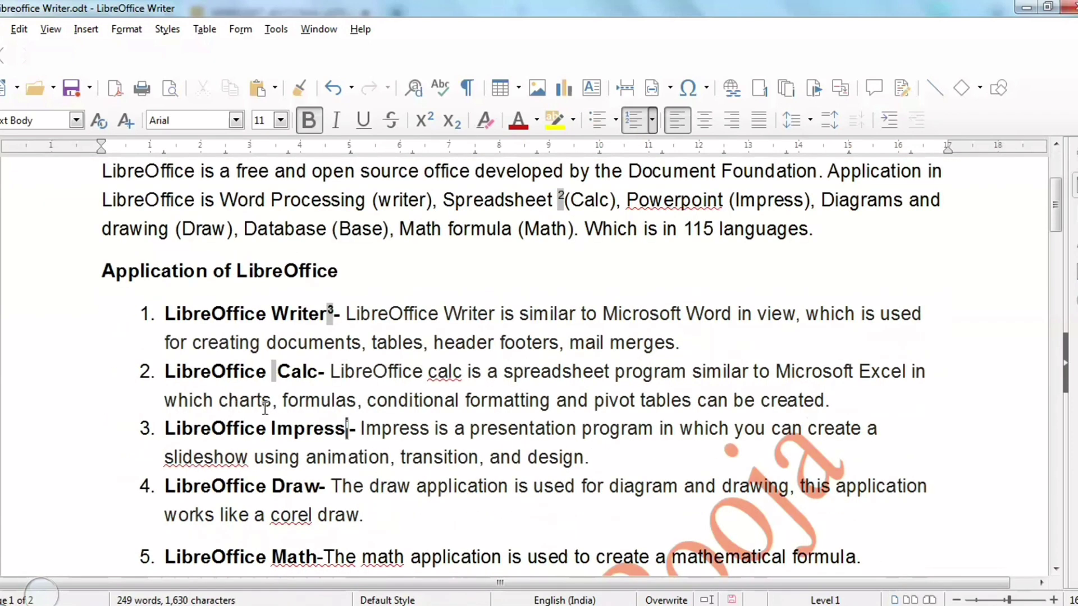
pyautogui.scroll(6, 266, 407)
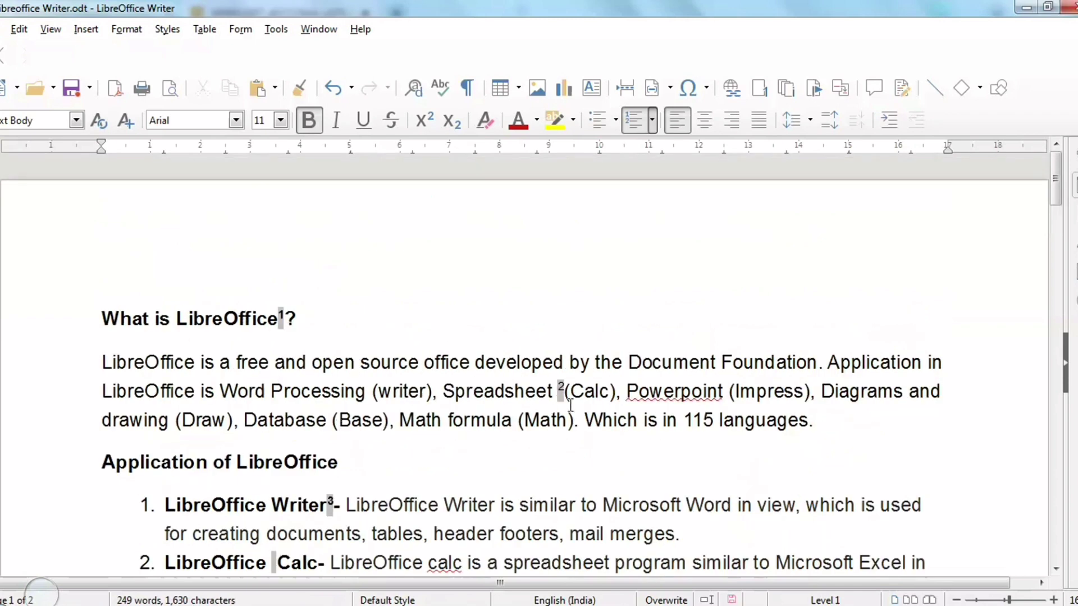
pyautogui.click(547, 396)
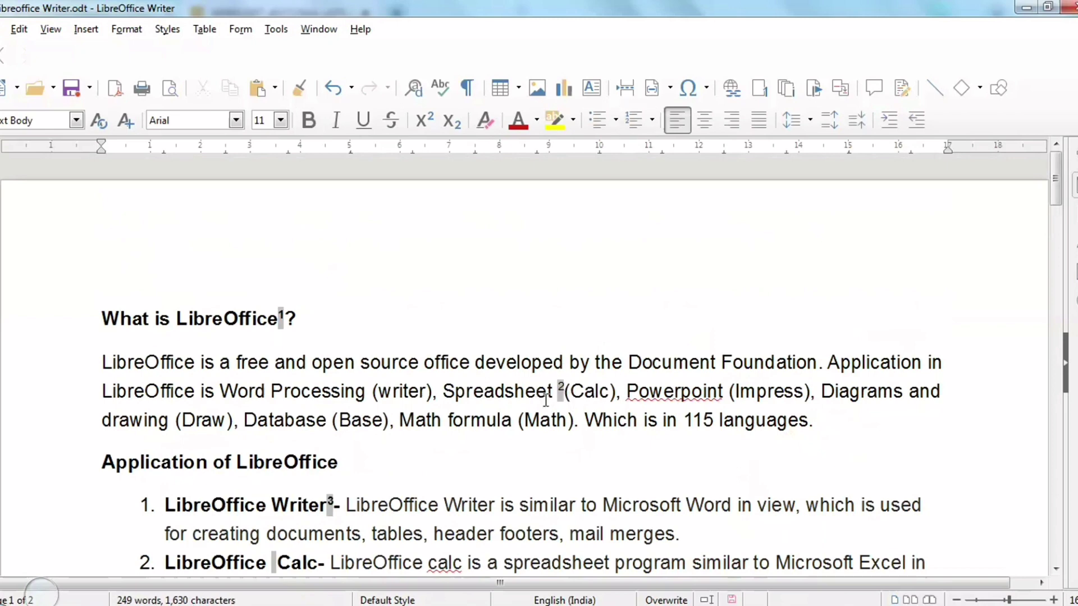
pyautogui.press('Insert')
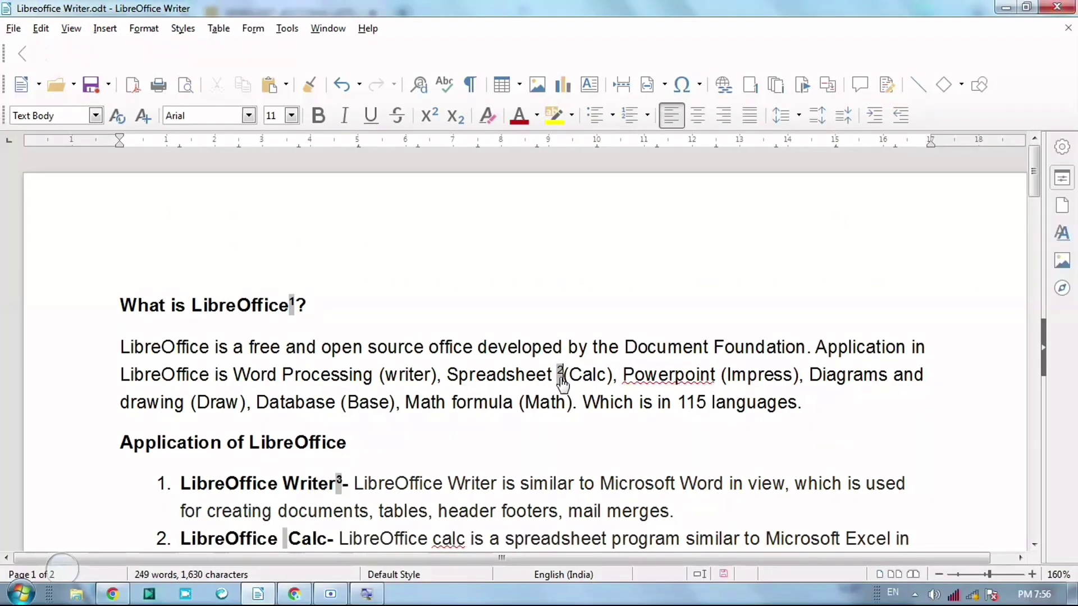
pyautogui.press('Delete')
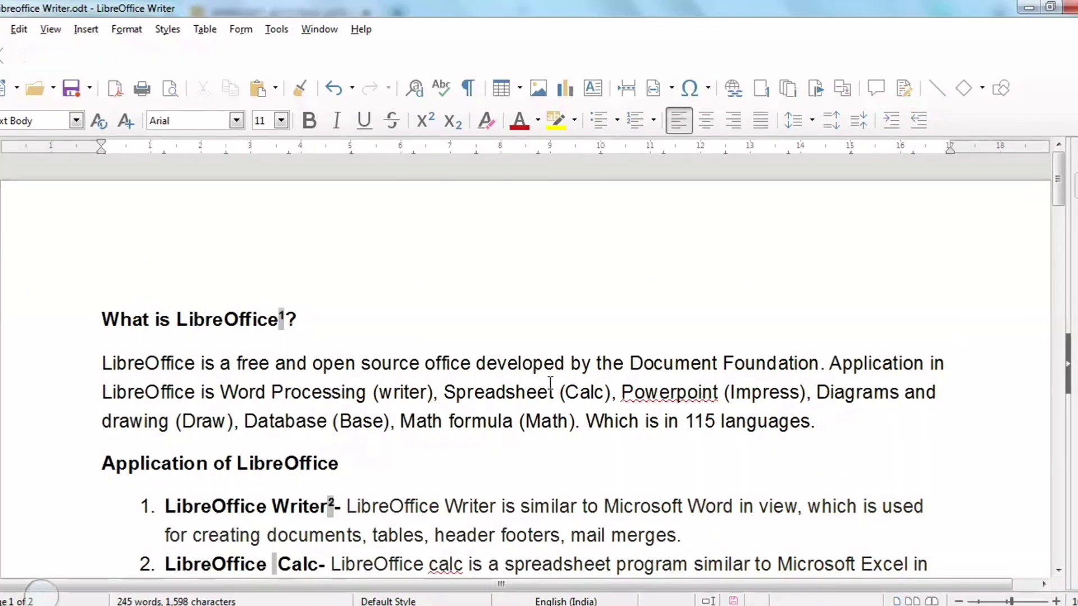
pyautogui.scroll(-15, 218, 467)
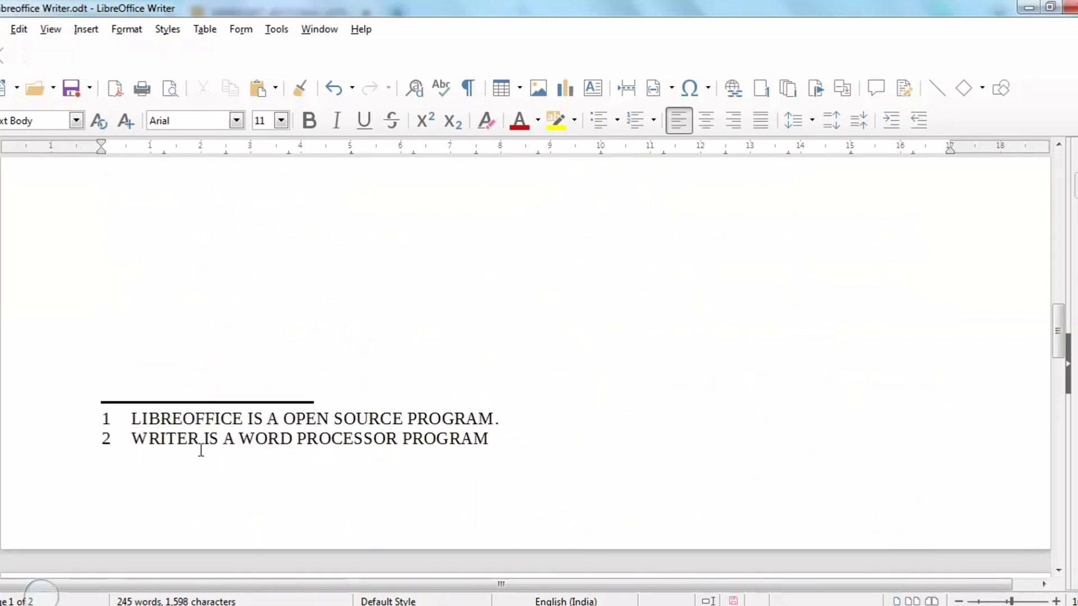
# Delete the endnote reference after "Impress" in the third list item
pyautogui.scroll(15, 201, 450)
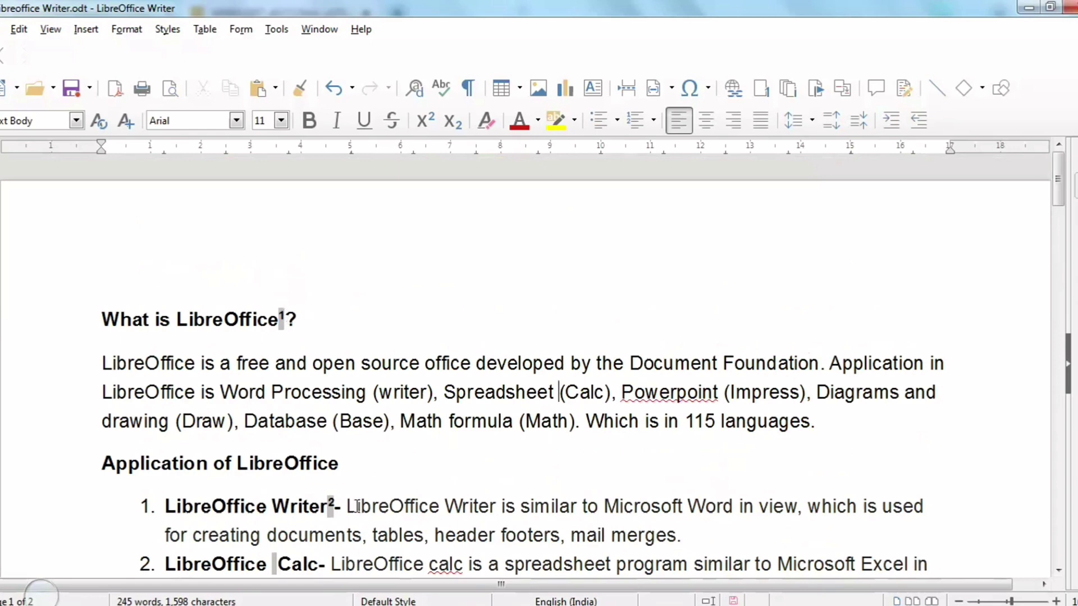
pyautogui.scroll(-2, 356, 505)
pyautogui.scroll(-1, 368, 469)
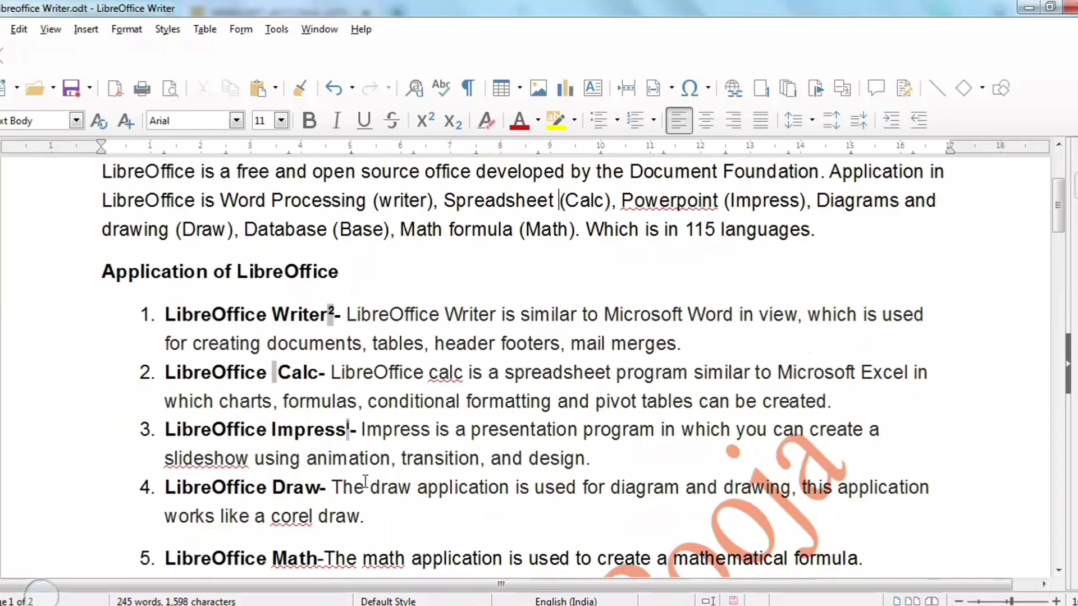
pyautogui.click(350, 429)
pyautogui.scroll(15, 360, 430)
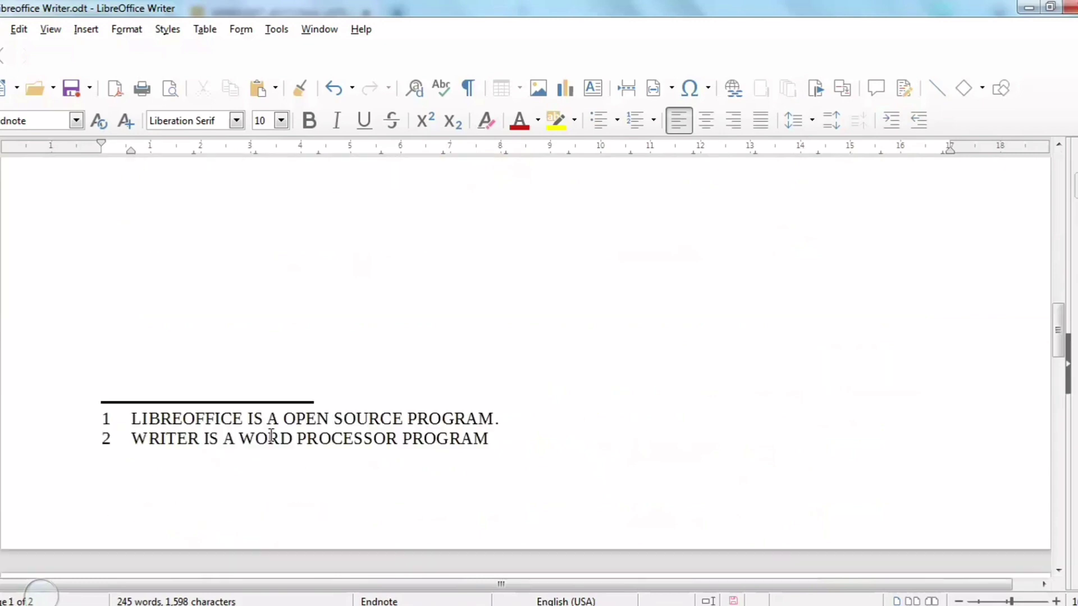
pyautogui.scroll(3, 361, 430)
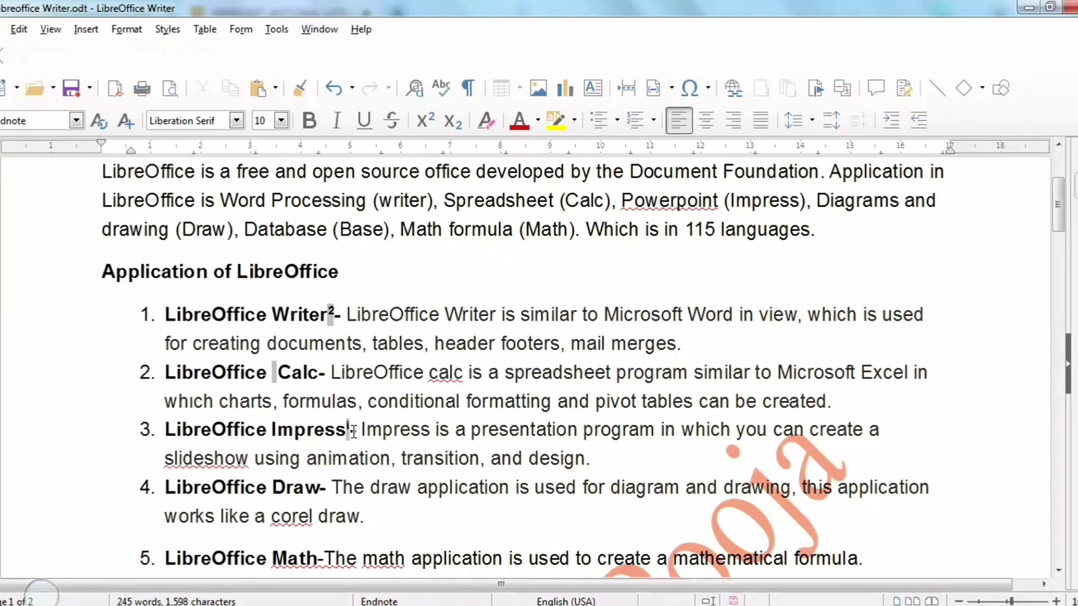
pyautogui.click(357, 435)
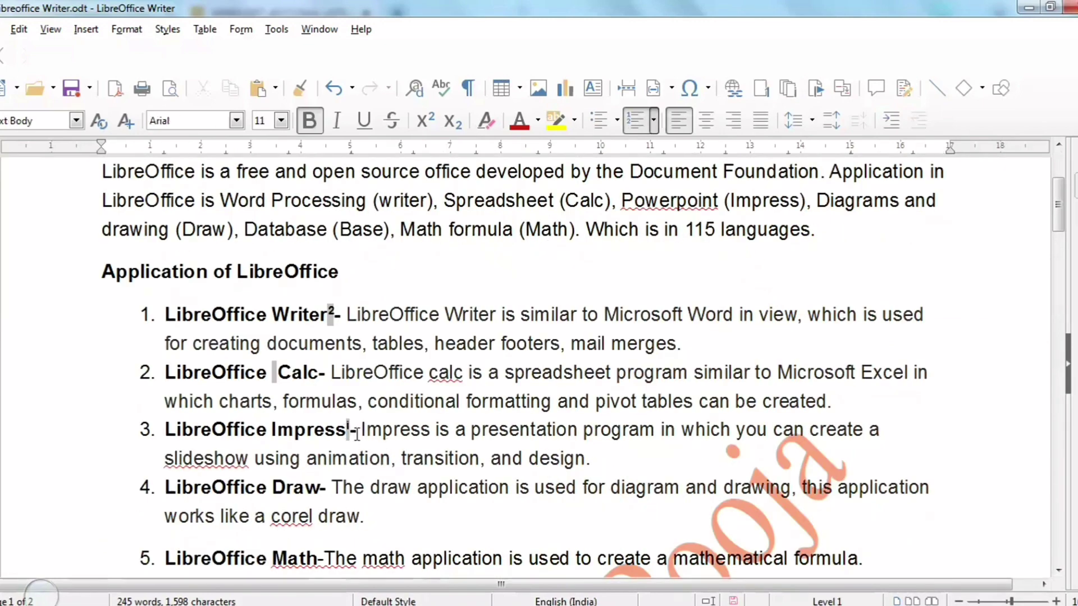
pyautogui.press('BackSpace')
# Review the notes at the end of the page and the available footnote and endnote insertion options
pyautogui.scroll(-10, 357, 435)
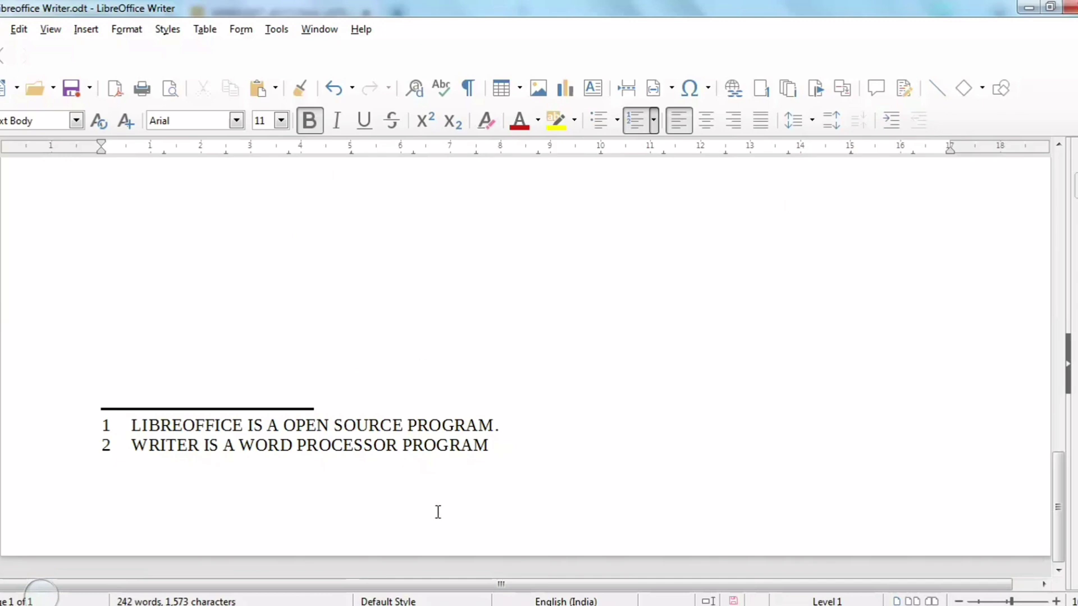
pyautogui.scroll(5, 393, 450)
pyautogui.scroll(10, 393, 449)
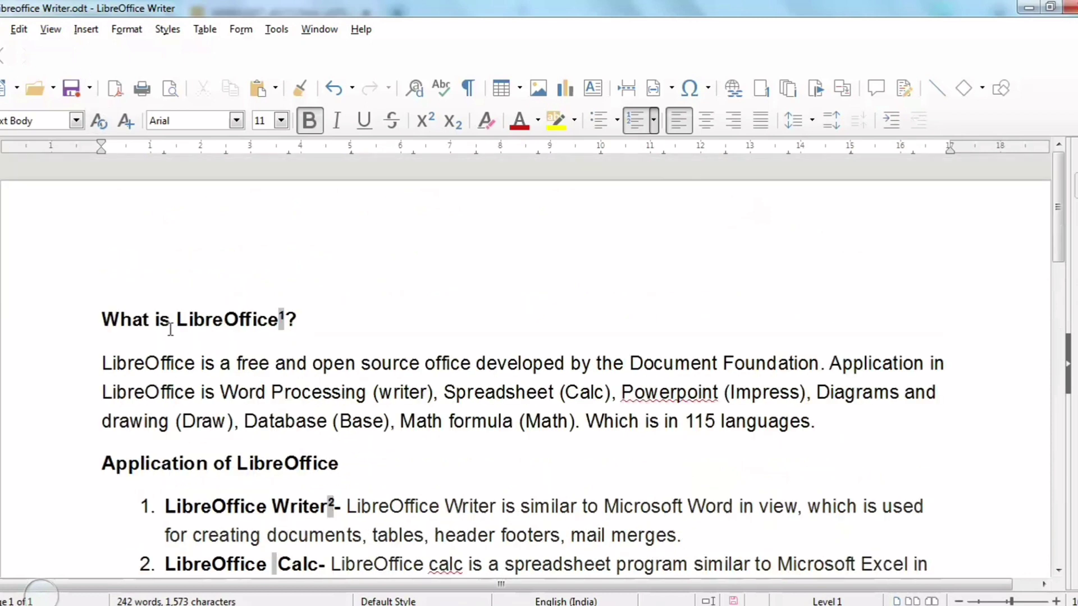
pyautogui.click(86, 30)
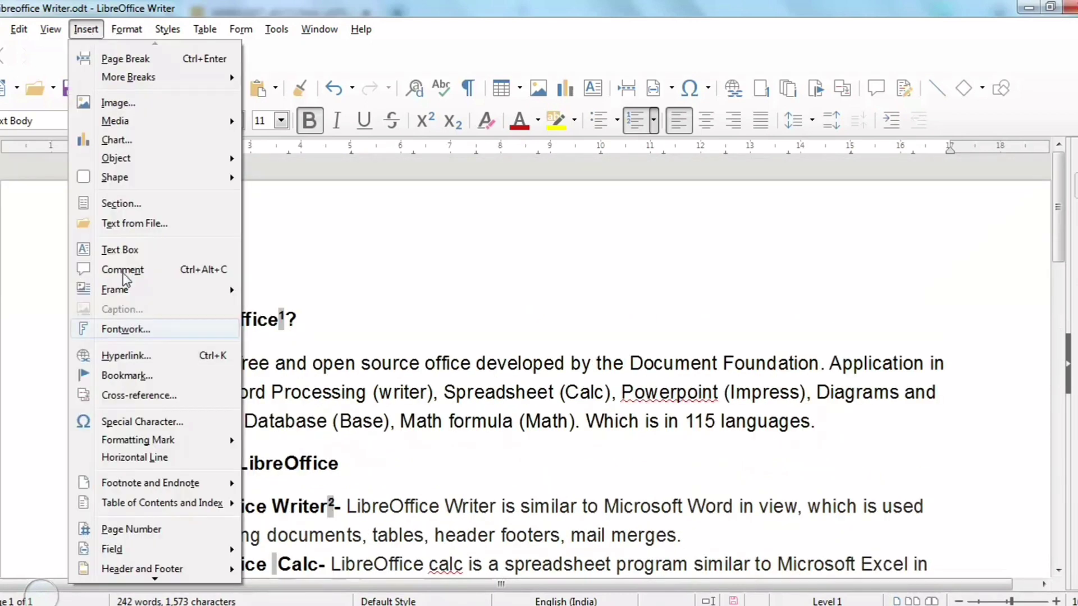
pyautogui.moveTo(214, 478)
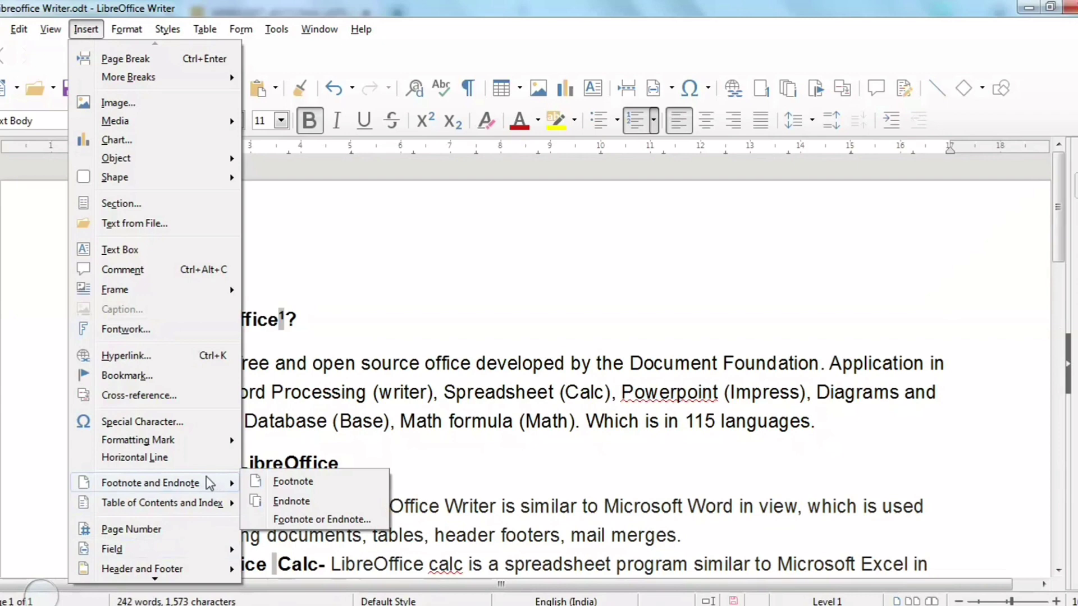
pyautogui.click(312, 449)
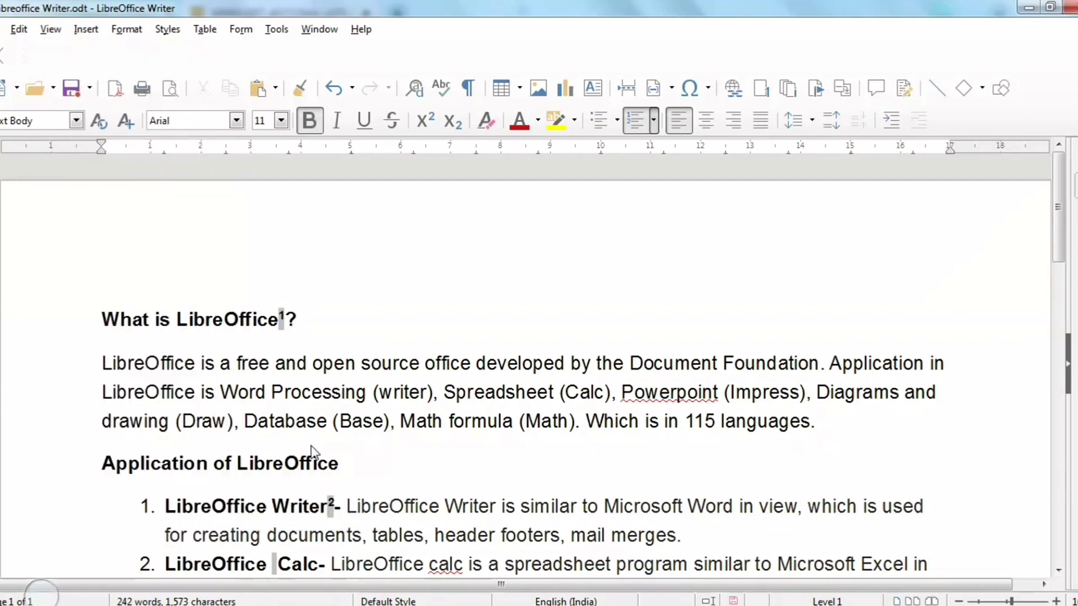